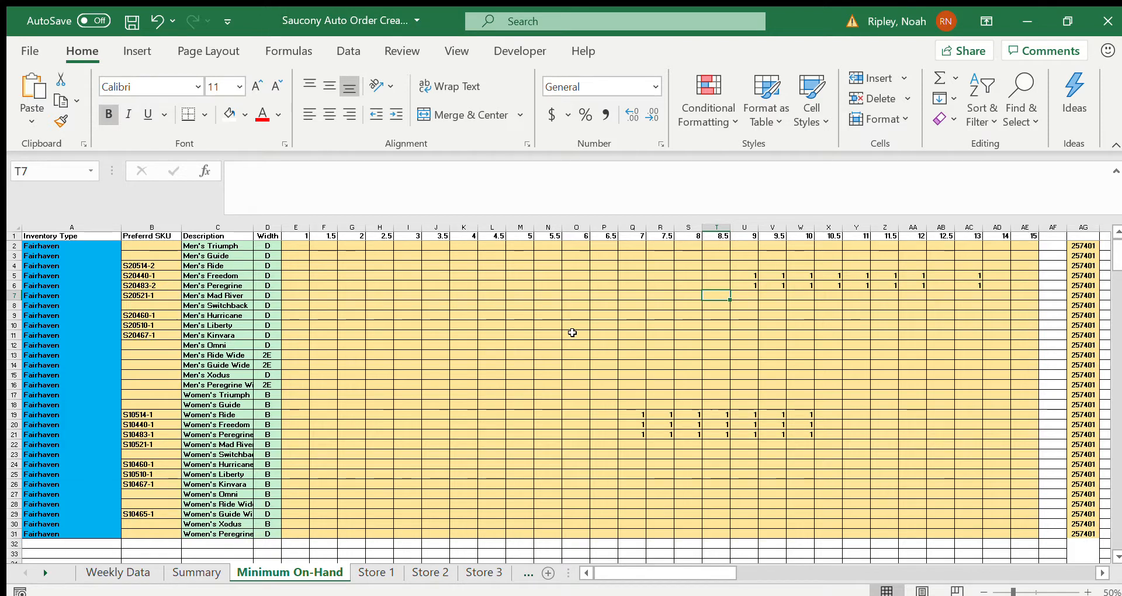
click(602, 402)
click(602, 410)
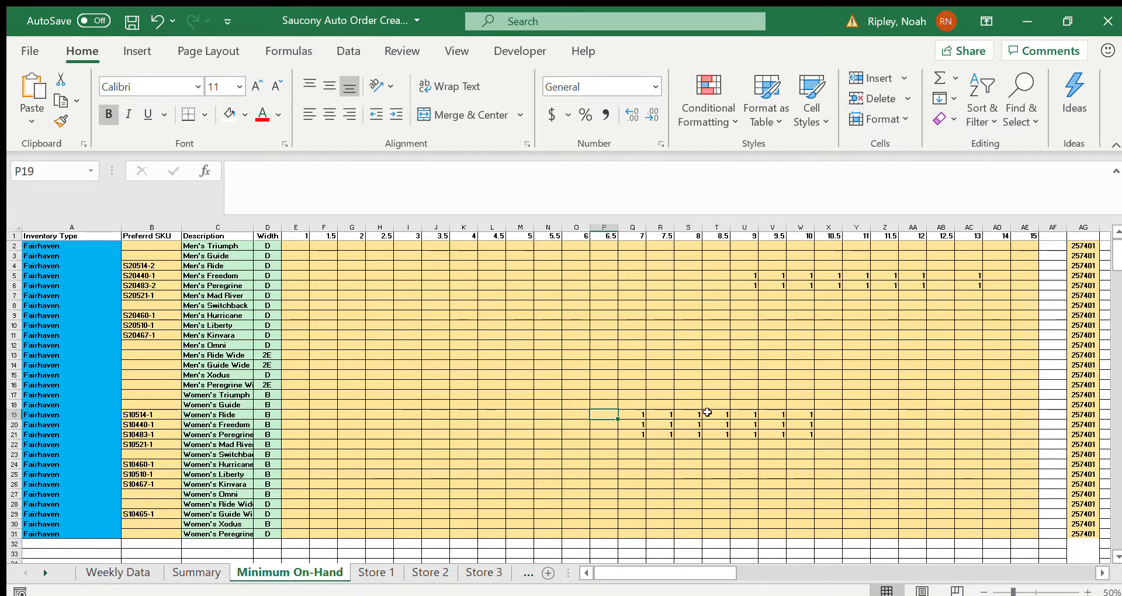
click(598, 404)
click(570, 399)
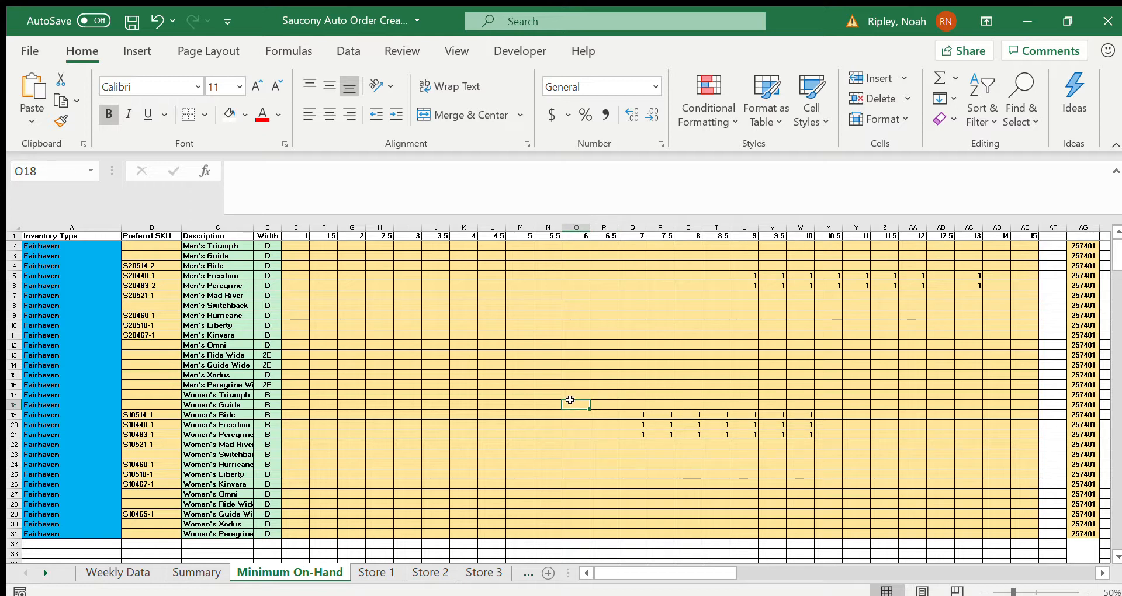
key(Down)
Step: Look through the minimum quantity grids of the different stores on the Minimum On-Hand sheet
scroll(617, 482, down, 10)
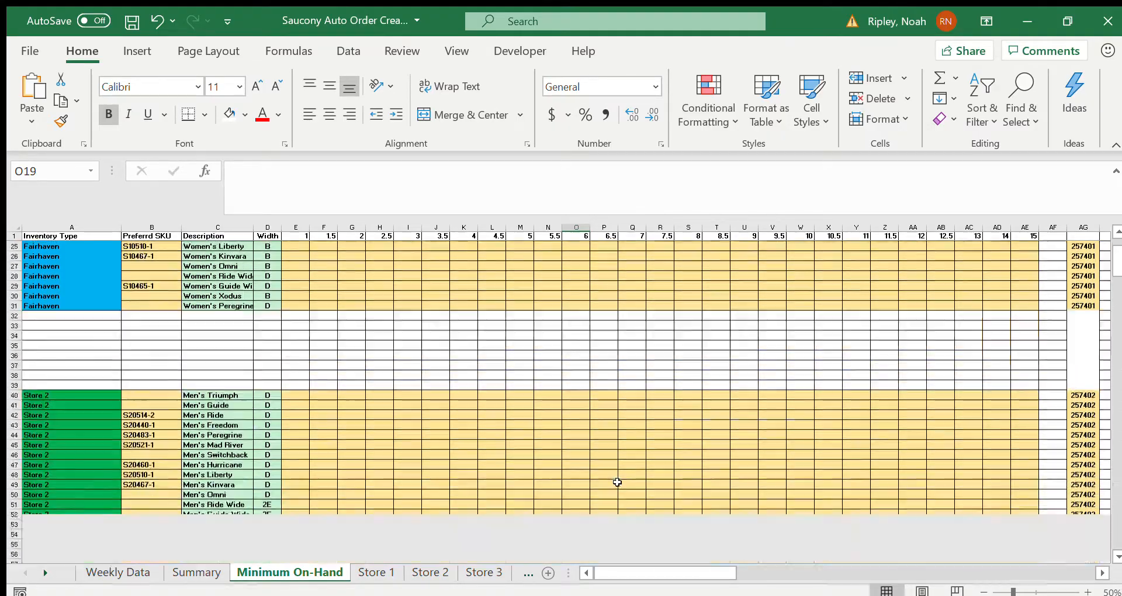
scroll(617, 482, down, 20)
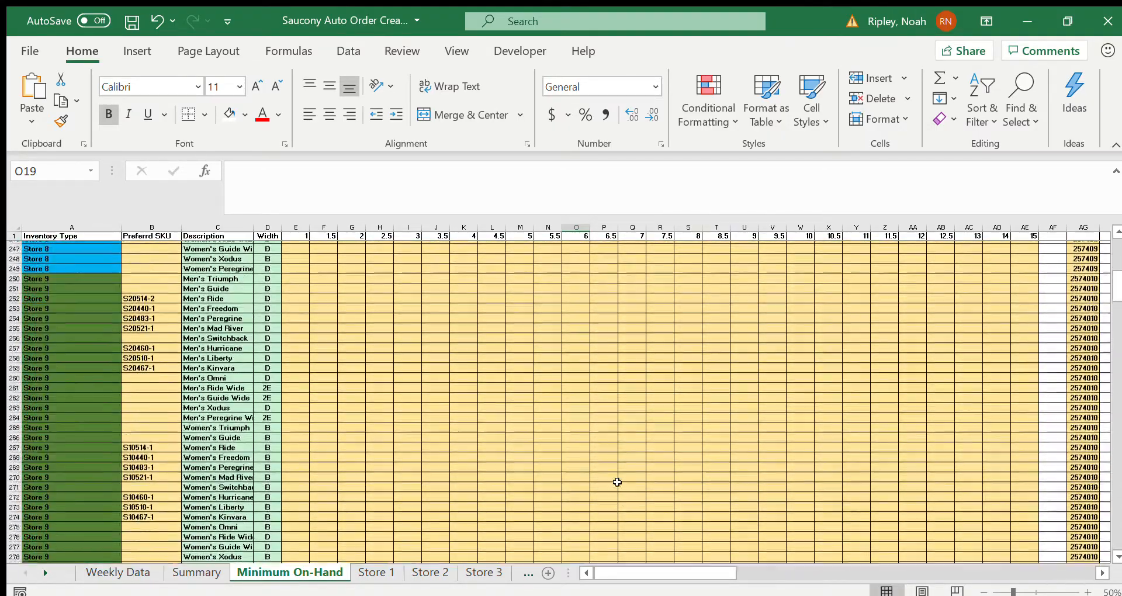
scroll(617, 482, up, 20)
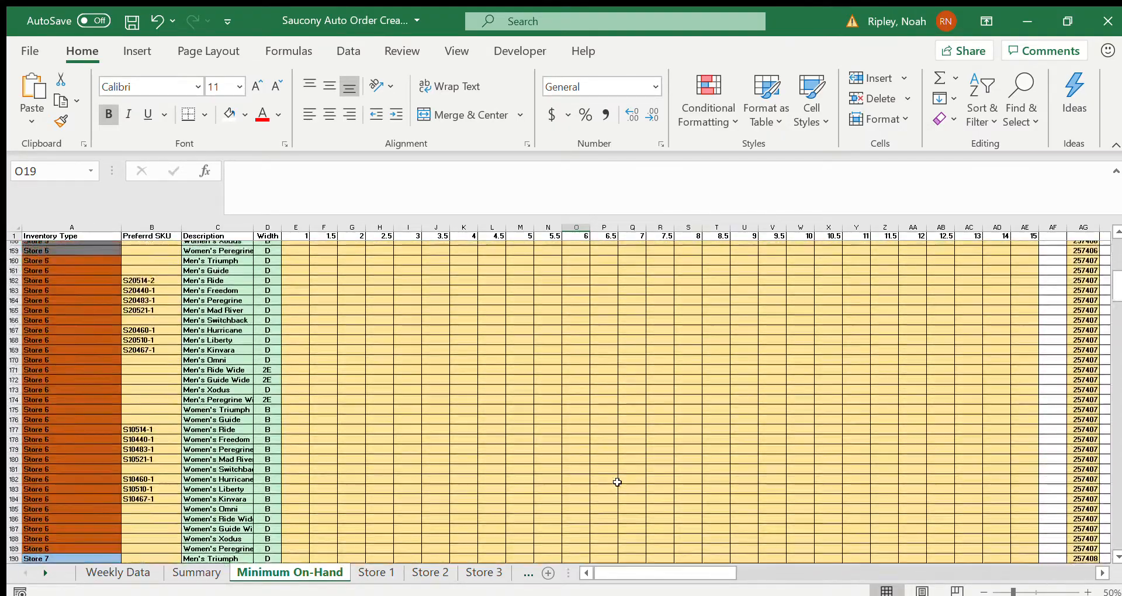
scroll(617, 482, up, 20)
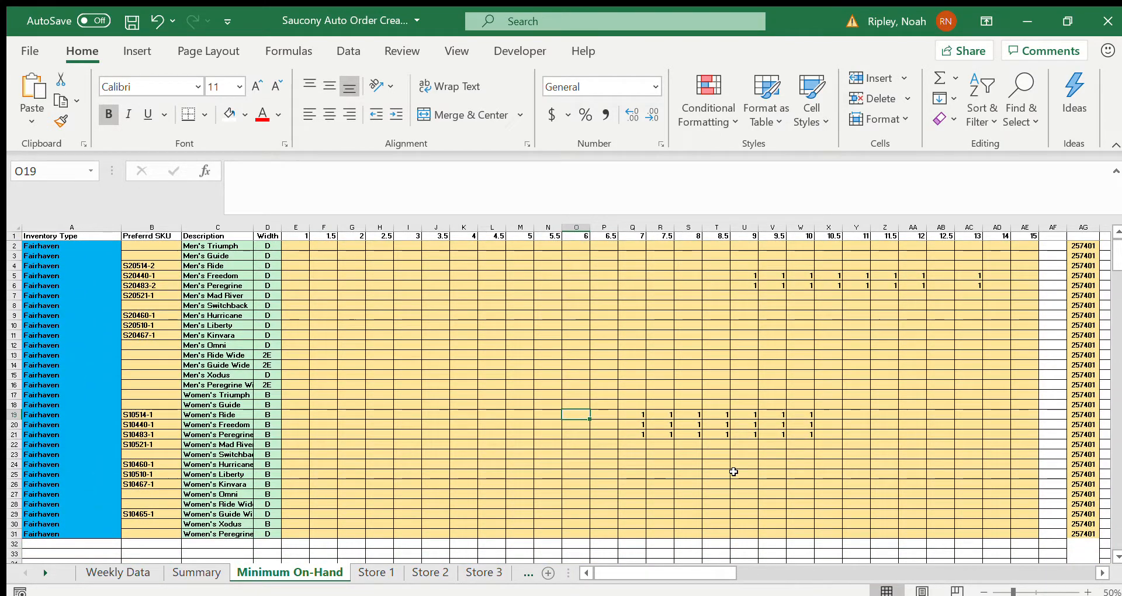
scroll(763, 479, down, 15)
scroll(763, 480, down, 17)
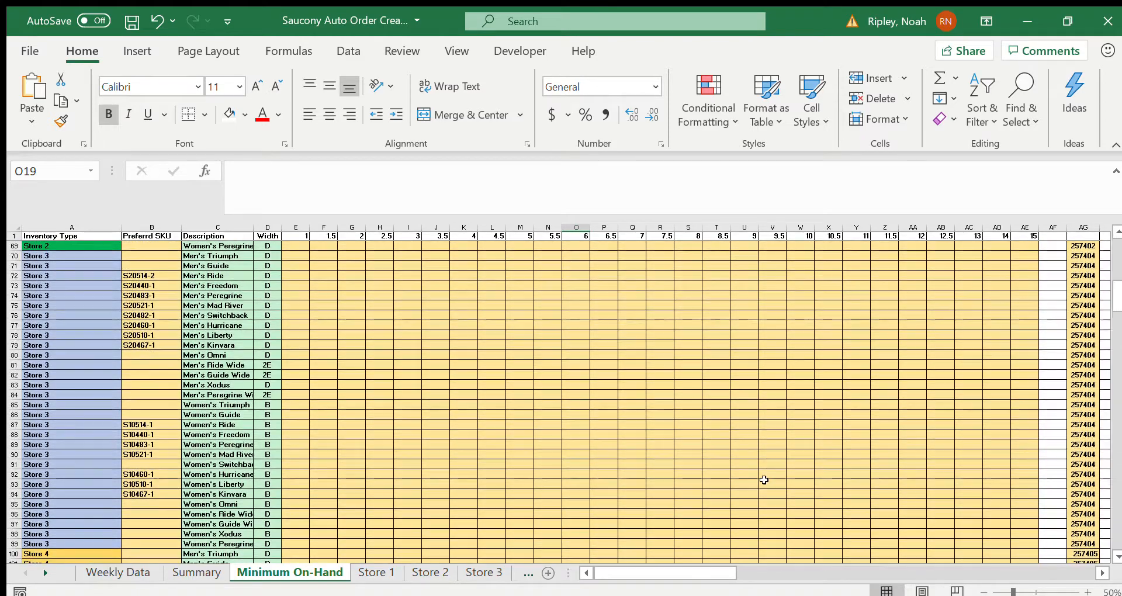
scroll(764, 479, up, 20)
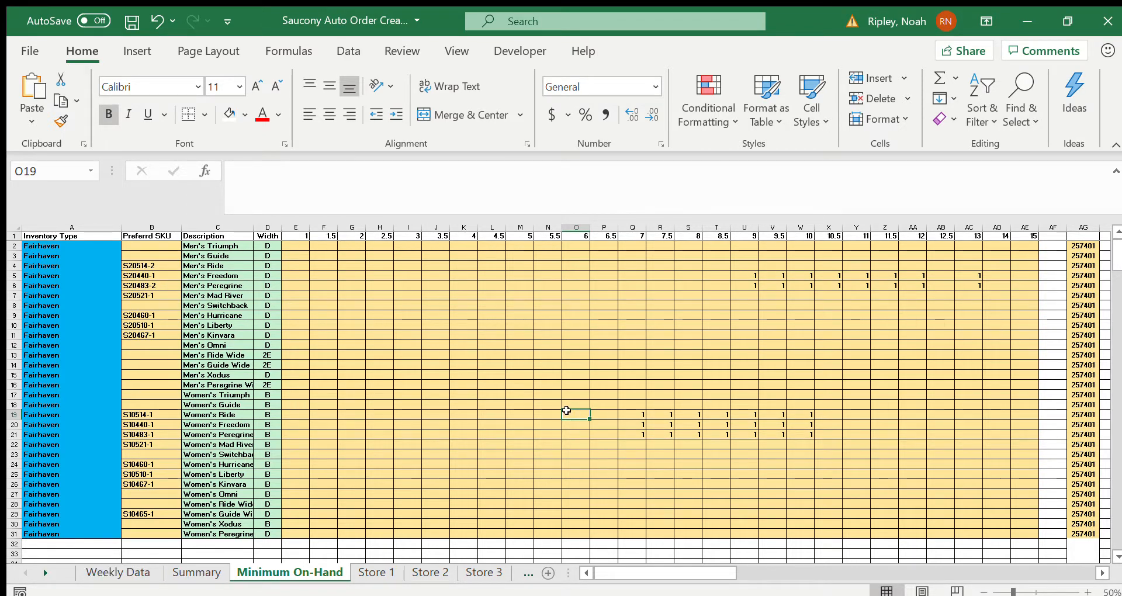
click(548, 414)
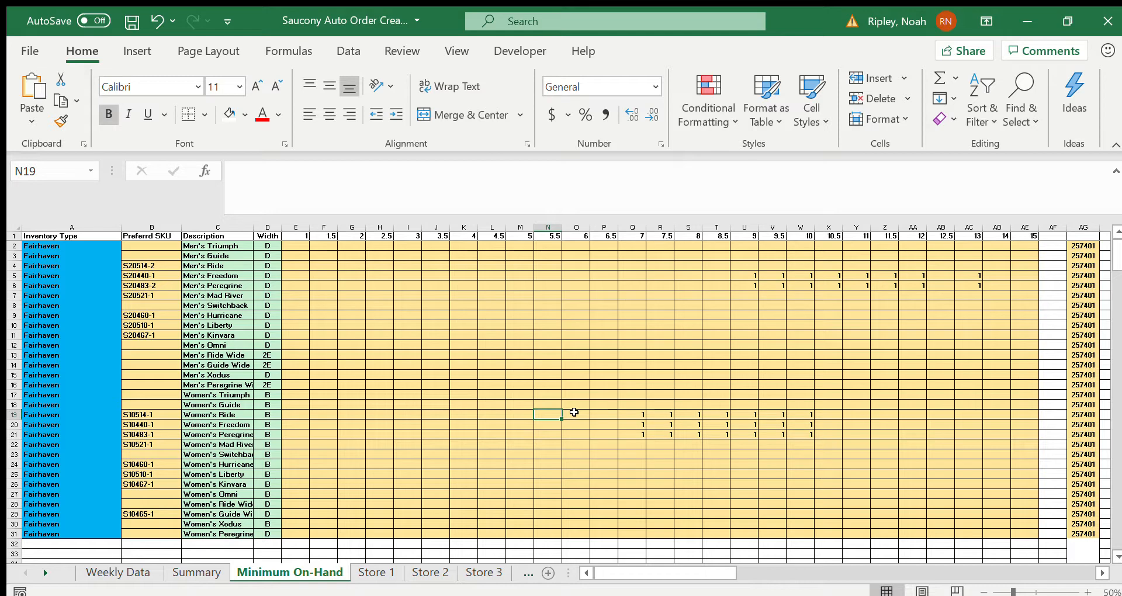
Step: Review the on-hand and suggested order rows for each shoe model on the Summary sheet
click(187, 573)
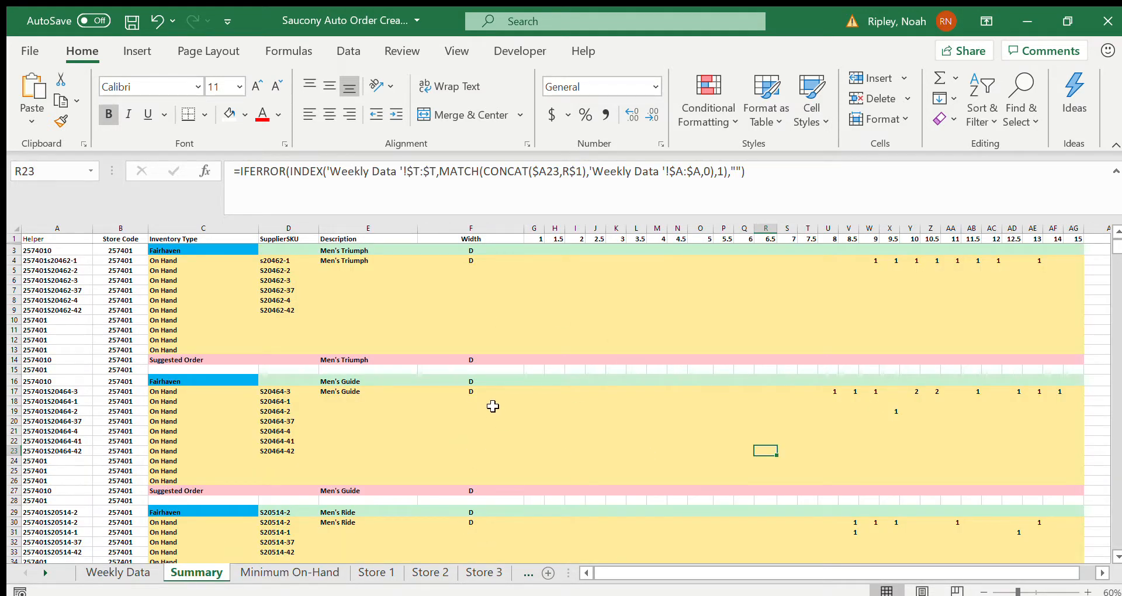
scroll(493, 406, down, 8)
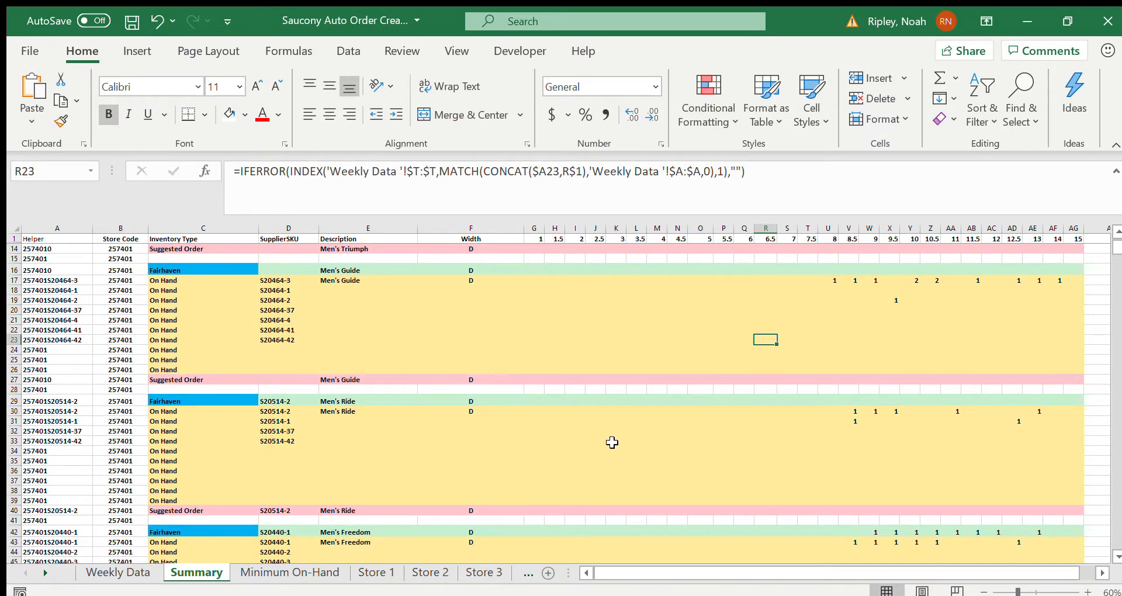
scroll(611, 442, down, 5)
scroll(612, 443, down, 20)
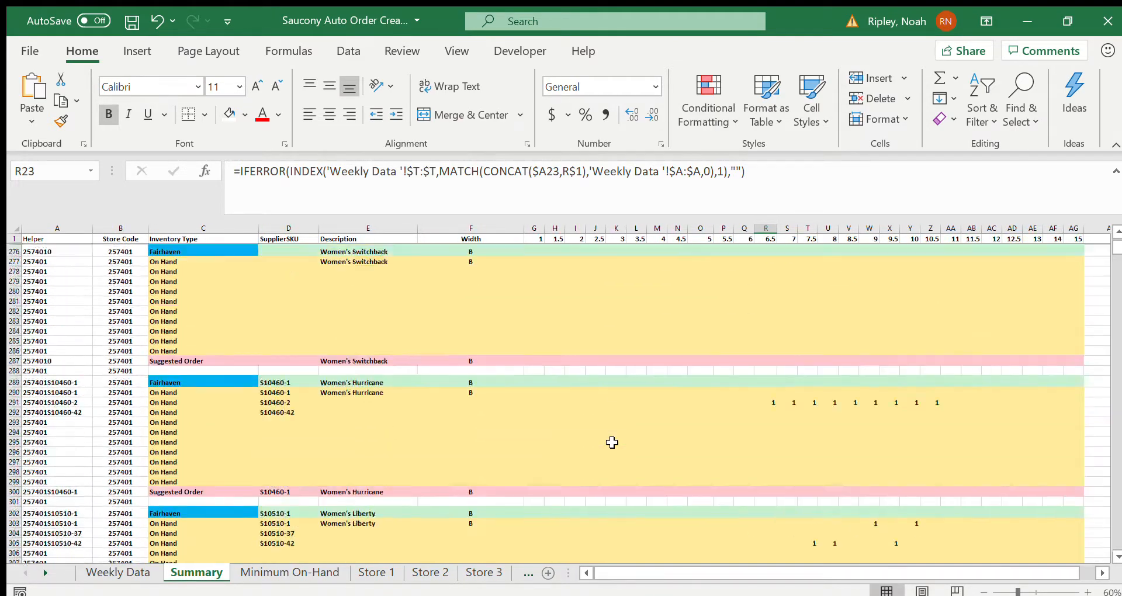
scroll(612, 442, up, 20)
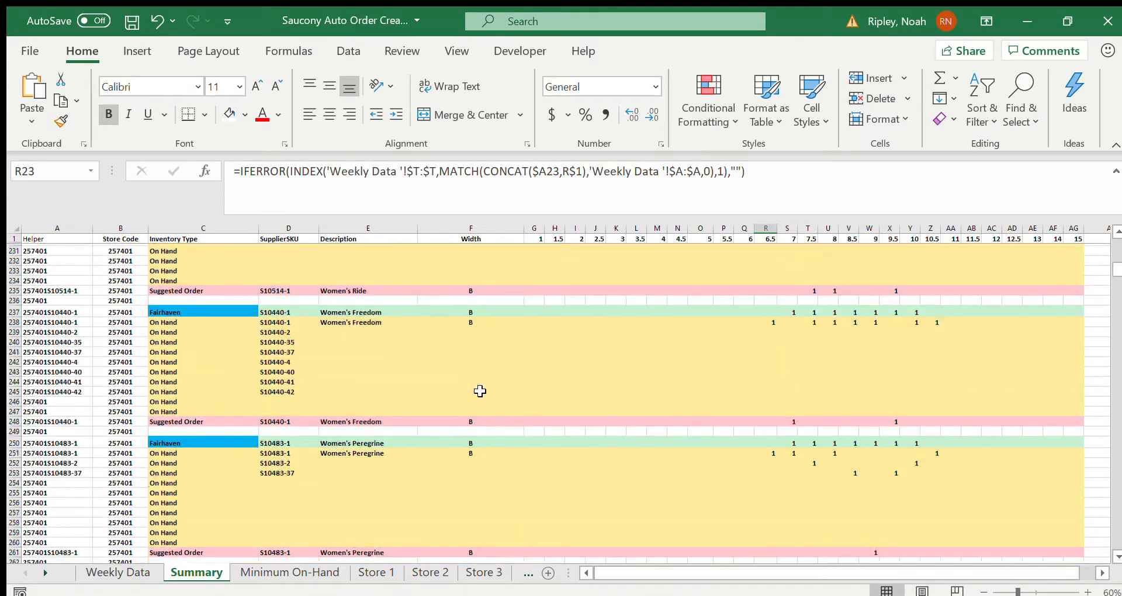
Step: Look over the Minimum On-Hand and Weekly Data sheets and the order grid on the Store 1 sheet
click(330, 571)
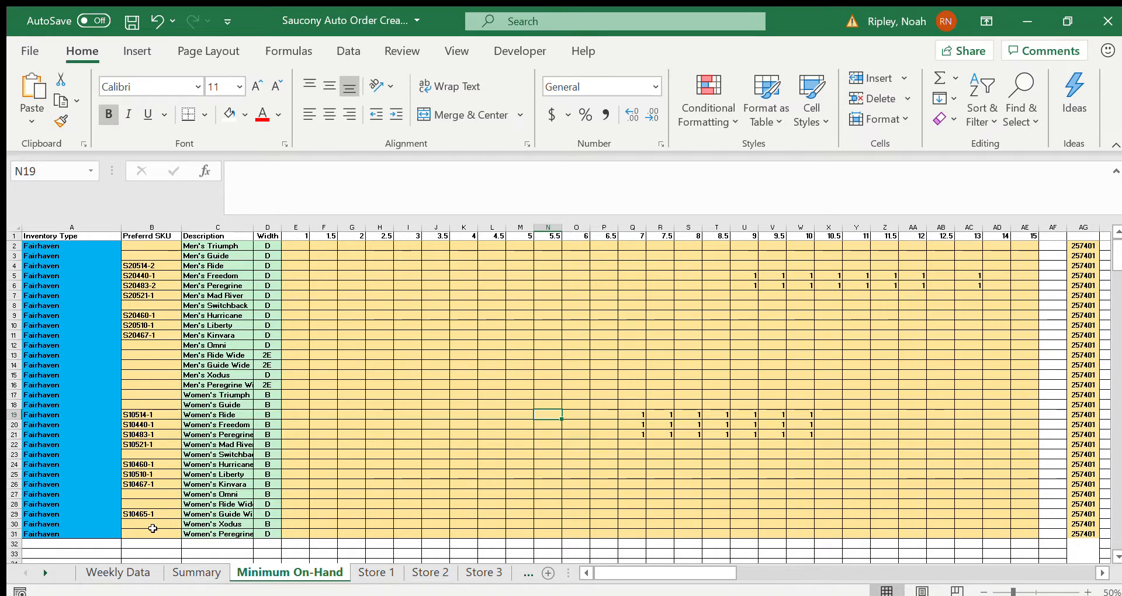
click(119, 574)
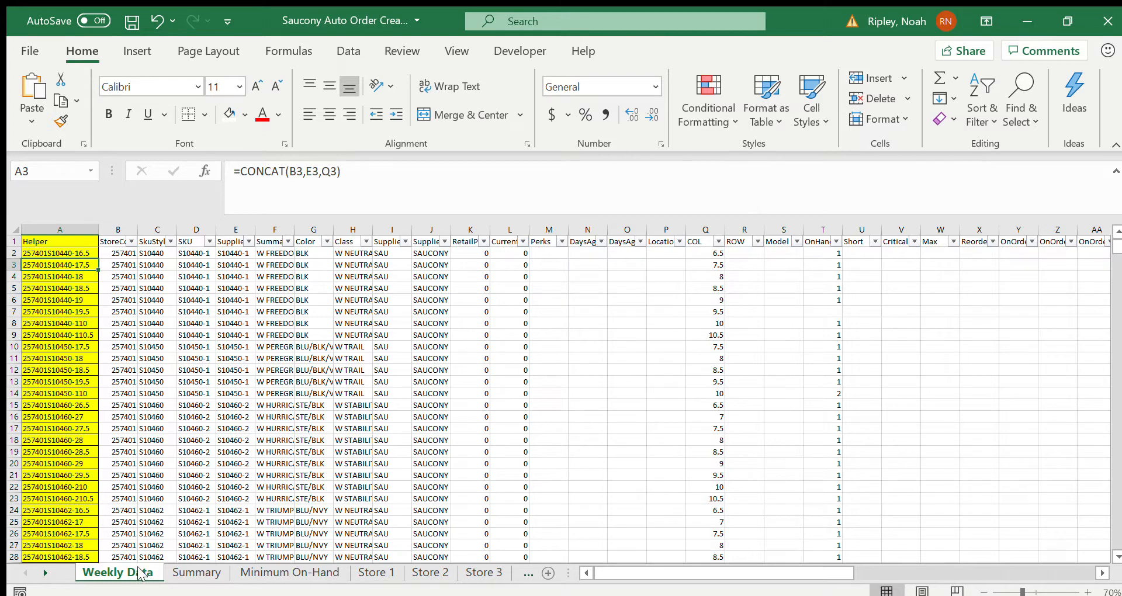
click(379, 573)
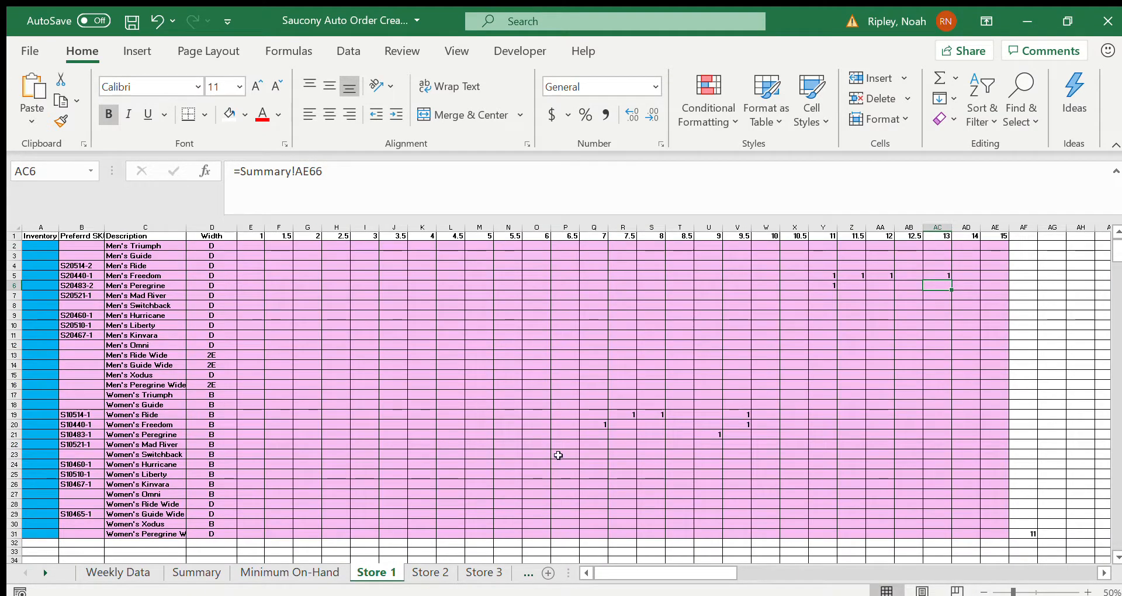
Step: On the Minimum On-Hand sheet, enter Fairhaven's Men's Mad River minimums for sizes 9 through 12: 1, 1, 2, 3, 3, 2, 1
click(313, 573)
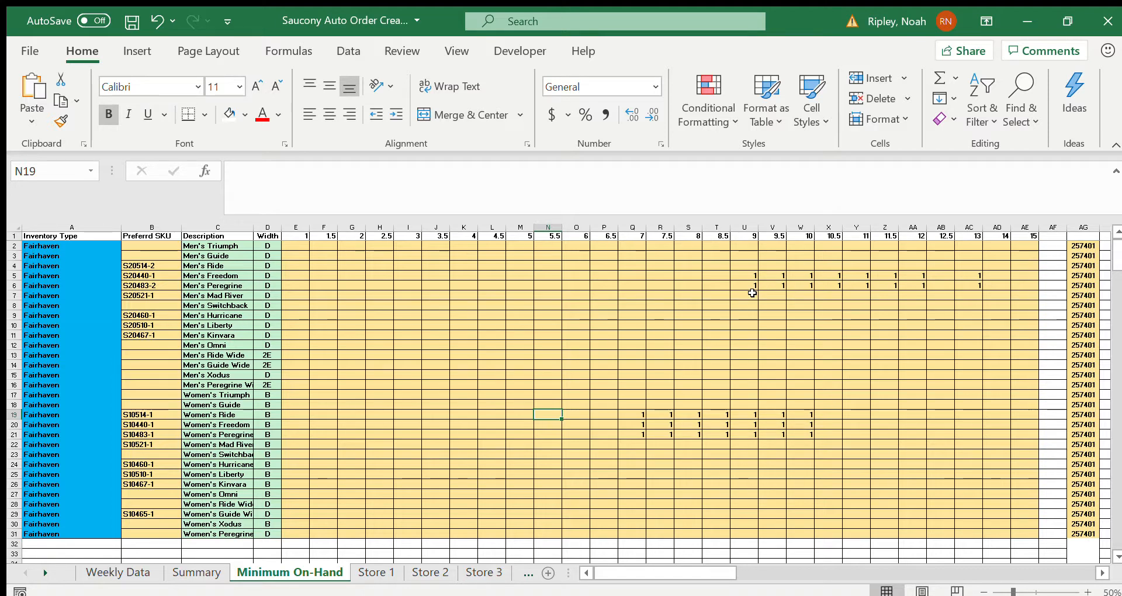
click(210, 295)
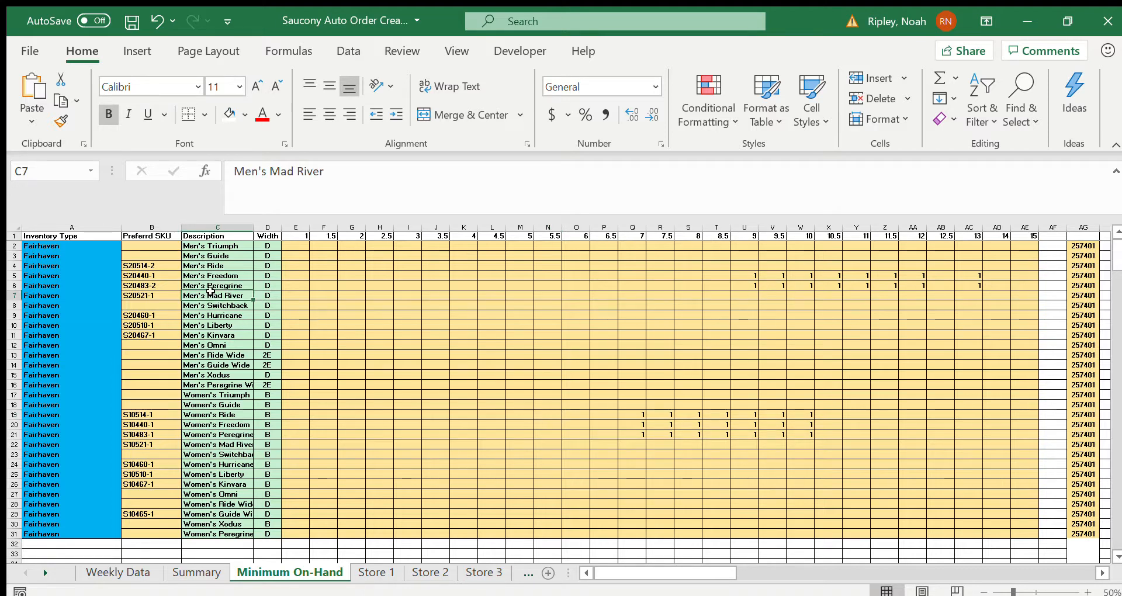
key(Right)
key(Right)
key(Right)
key(Right)
key(Right)
key(Right)
key(Right)
key(Right)
key(Right)
key(Right)
key(Right)
key(Right)
key(Right)
key(Right)
key(Right)
key(Right)
key(Right)
key(Right)
text(1)
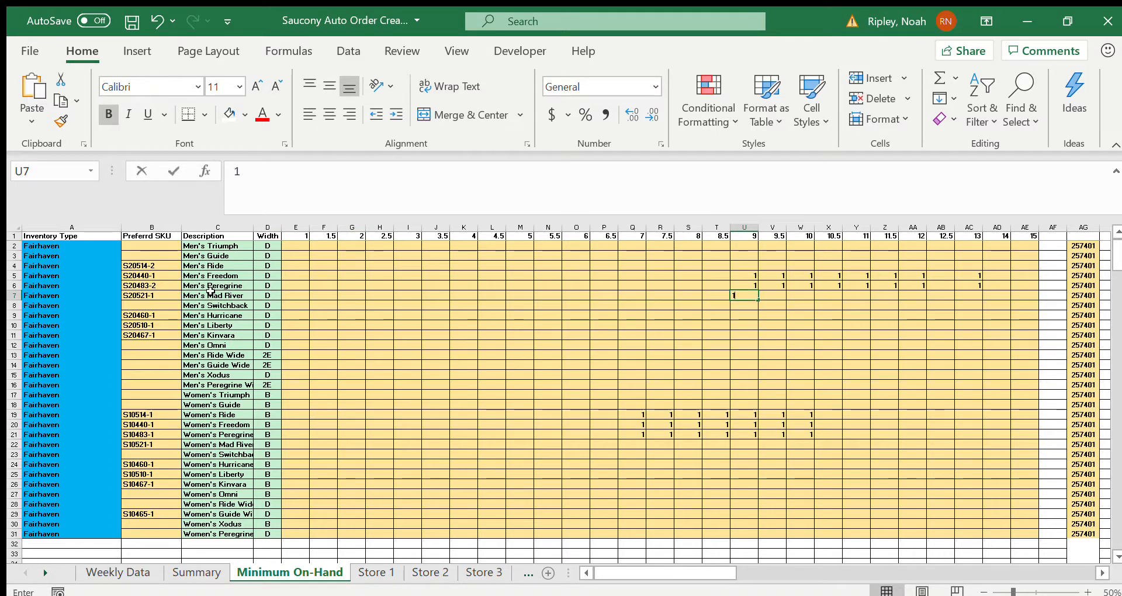
key(Right)
text(1)
key(Right)
text(2)
key(Right)
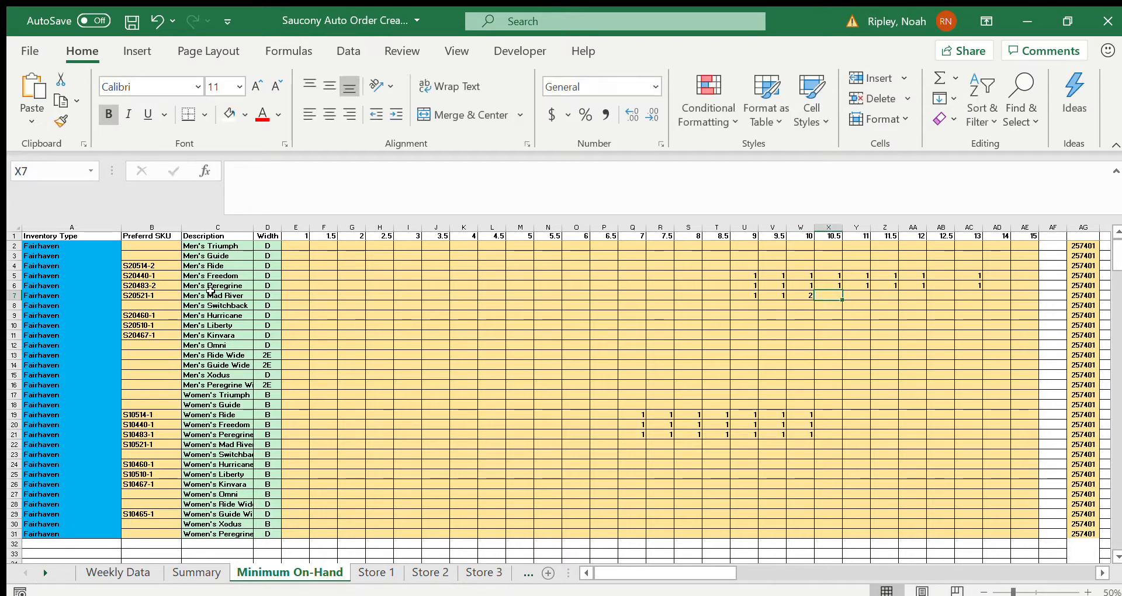
text(3)
key(Right)
text(3)
key(Right)
text(2)
key(Right)
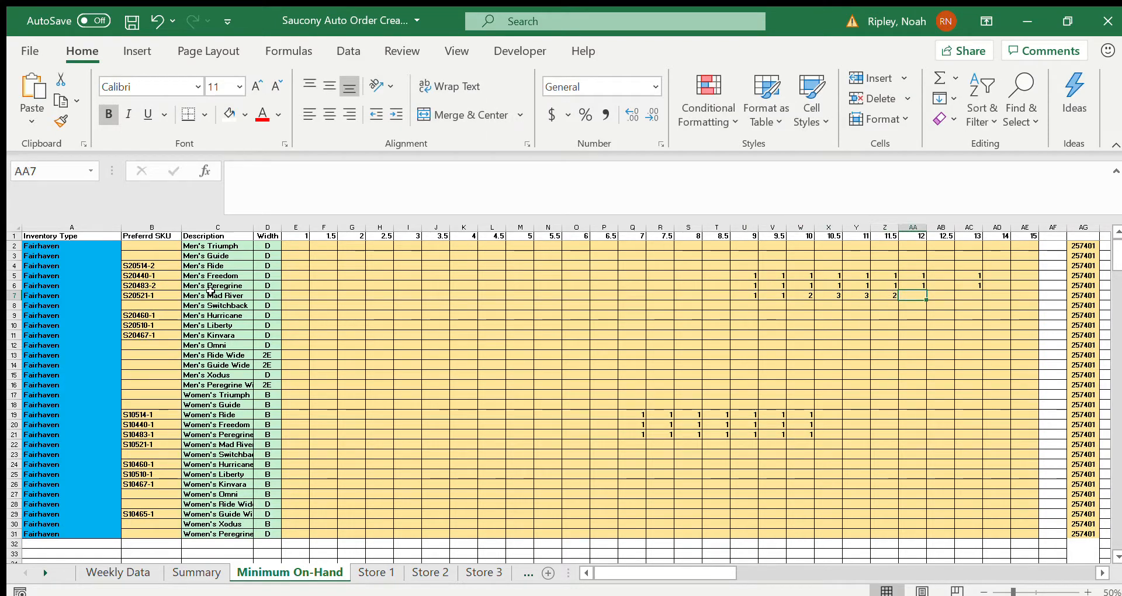
text(1)
key(Right)
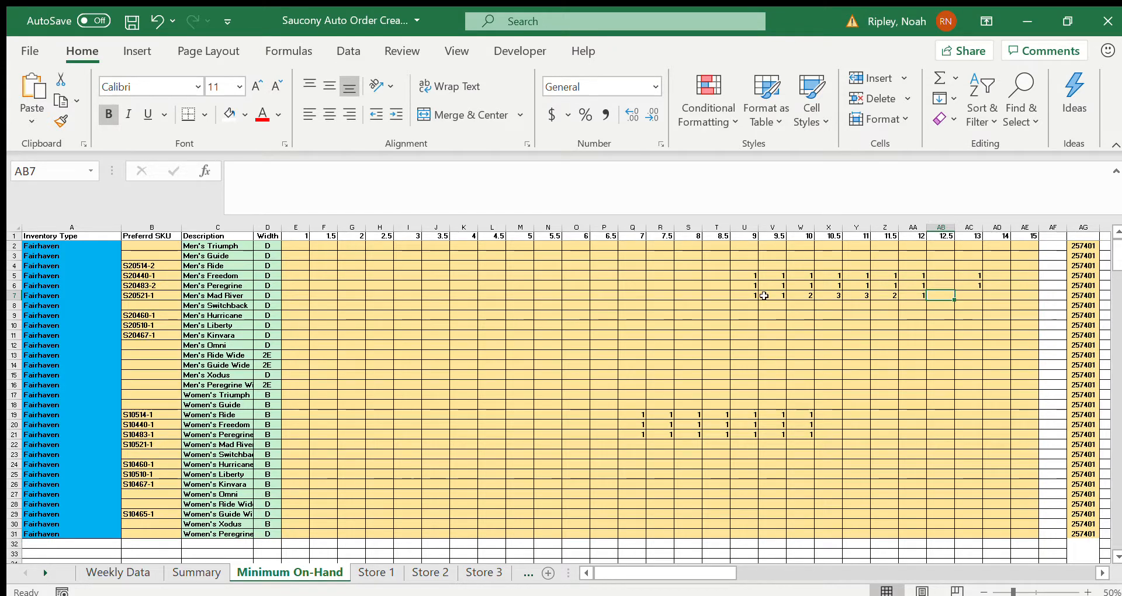
Step: On the Weekly Data sheet, highlight the data columns from StoreCode onward to examine the inventory data area
click(125, 572)
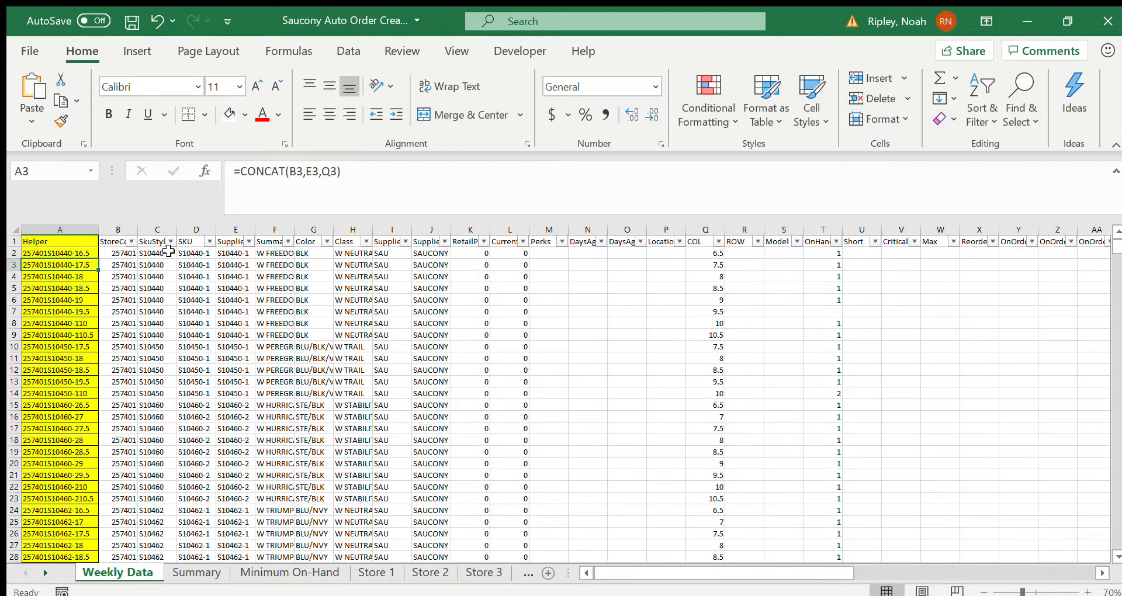
click(124, 233)
drag(123, 233, 1029, 231)
scroll(502, 480, left, 6)
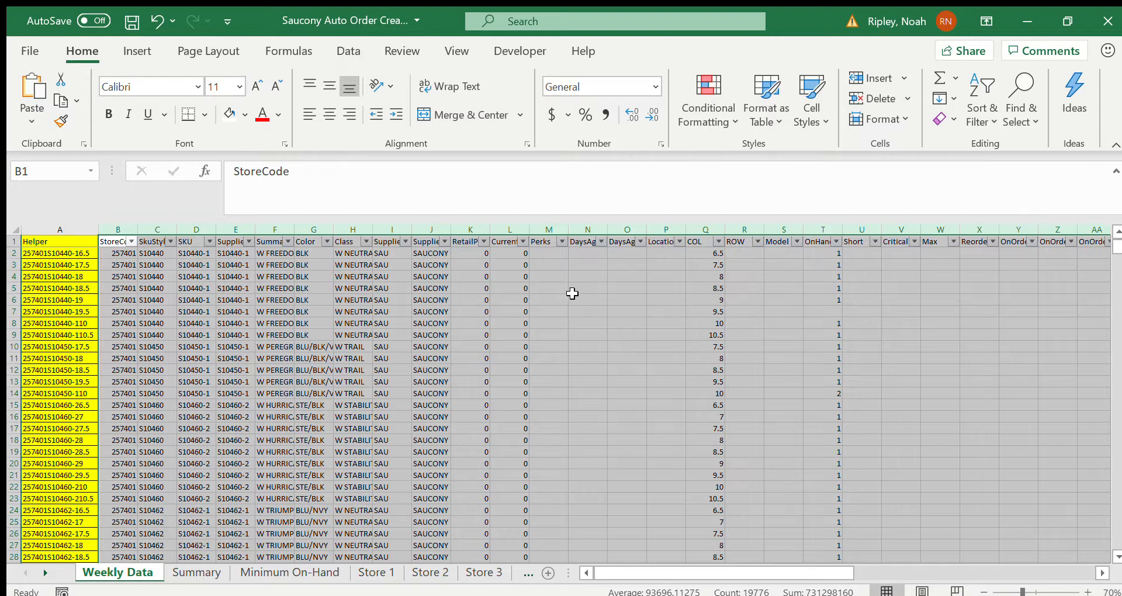
click(354, 195)
key(Return)
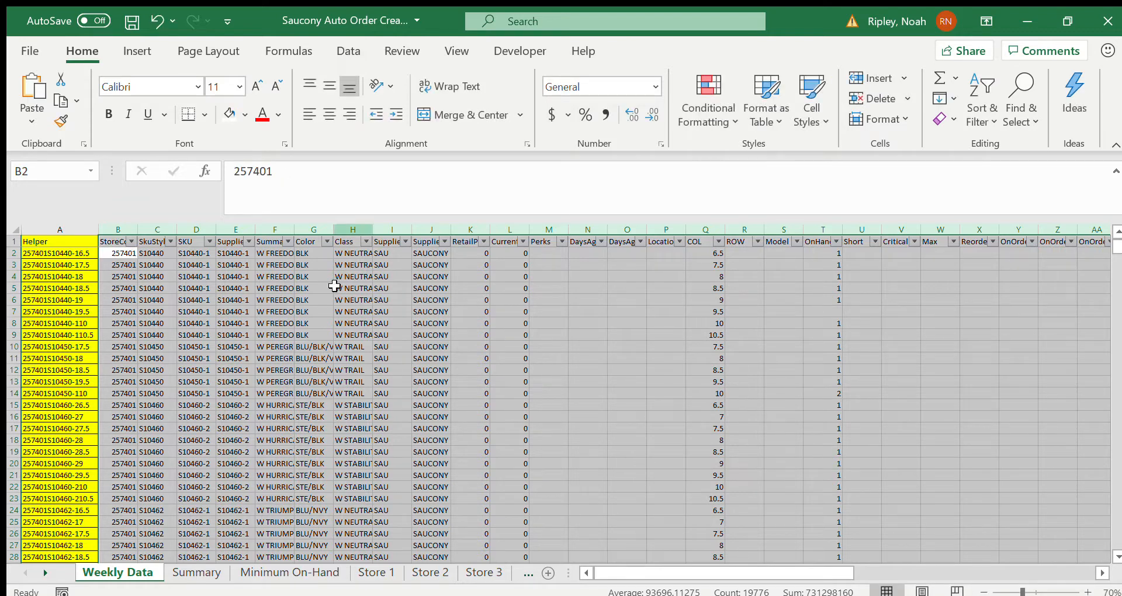
click(320, 360)
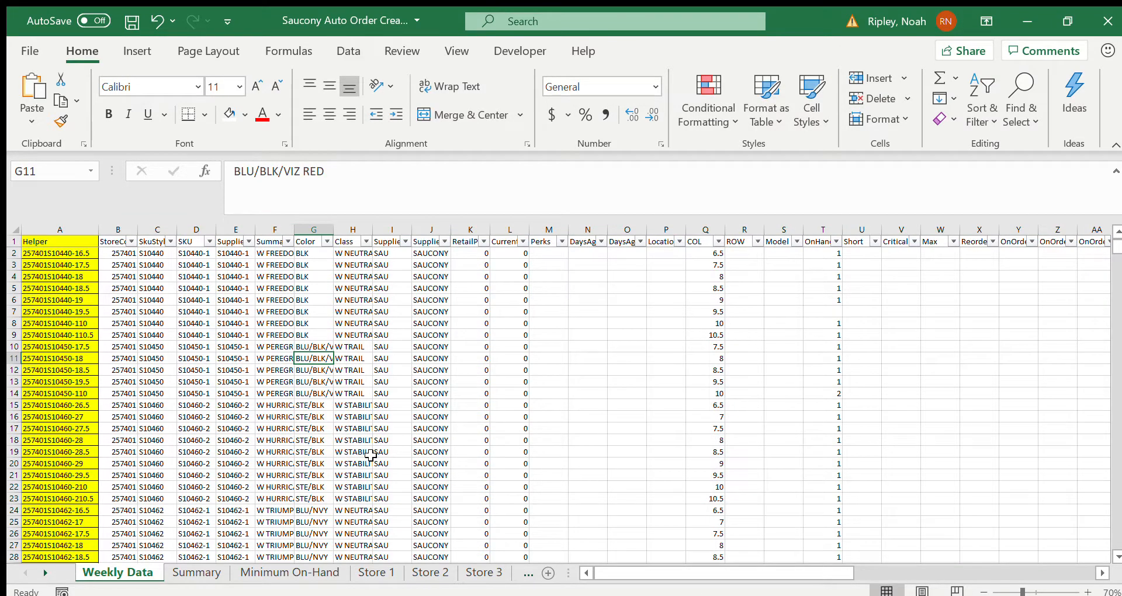
Step: Inspect the Helper formula in A2, including its referenced cells, and look through the Helper column entries below
click(49, 254)
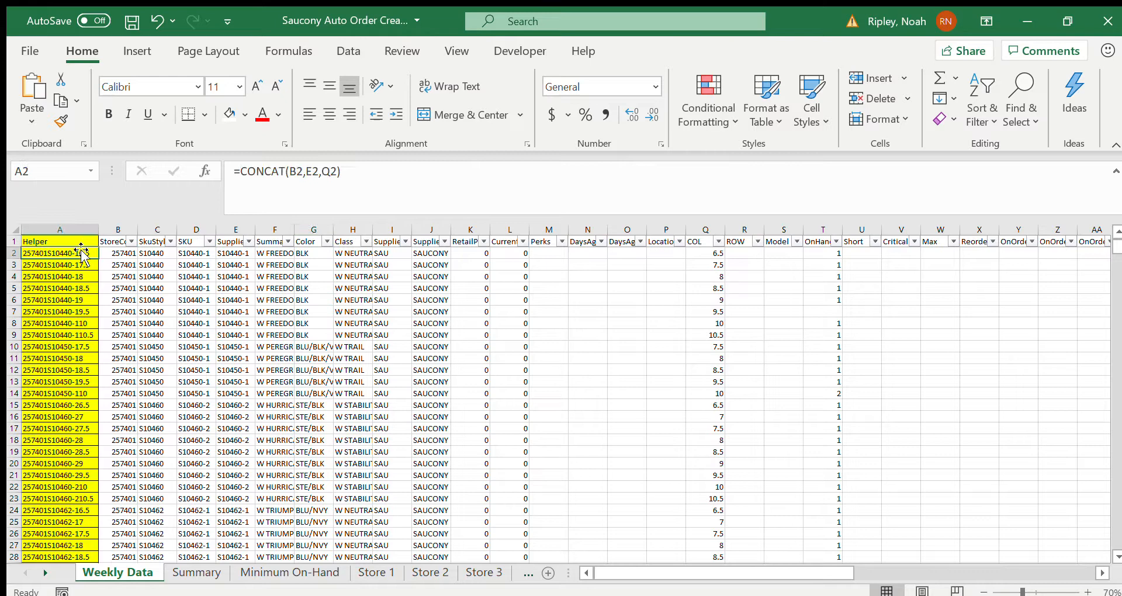
click(391, 183)
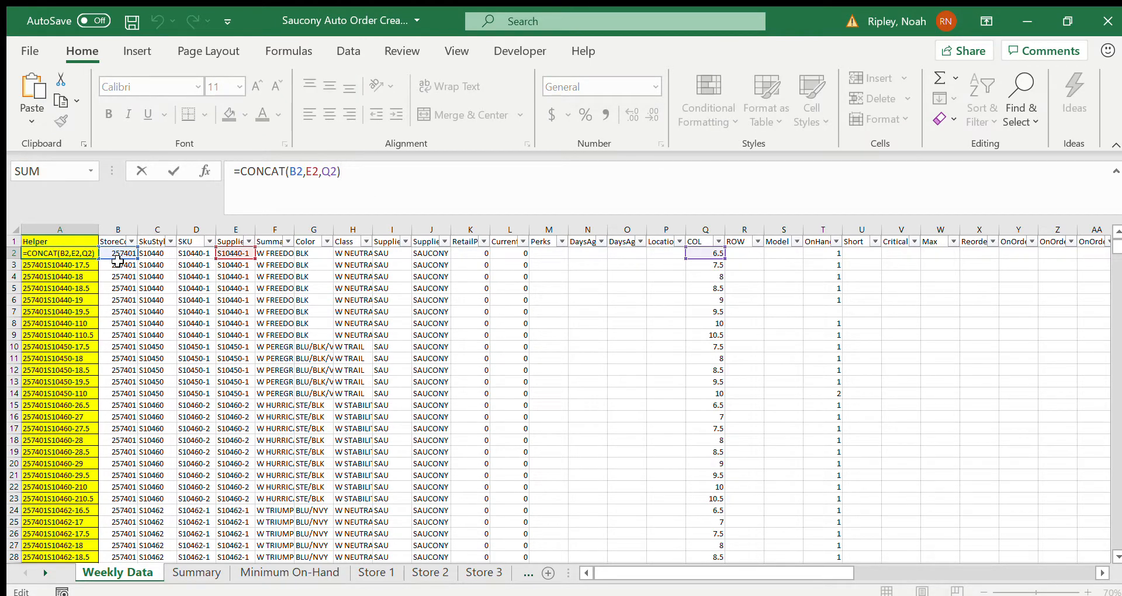
scroll(212, 441, down, 20)
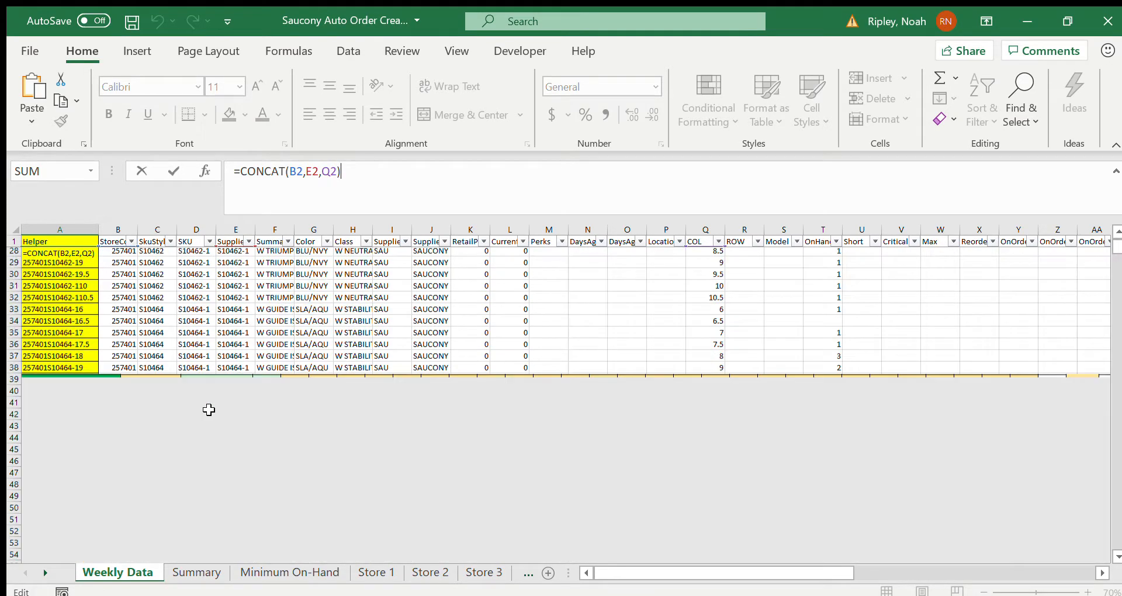
scroll(151, 363, down, 20)
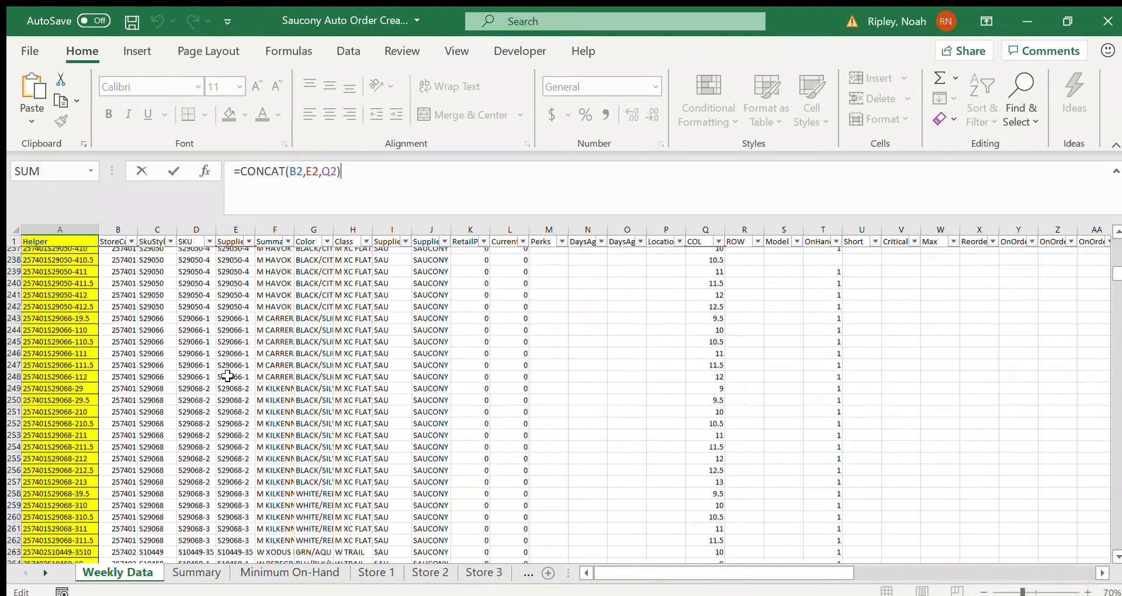
scroll(228, 375, up, 20)
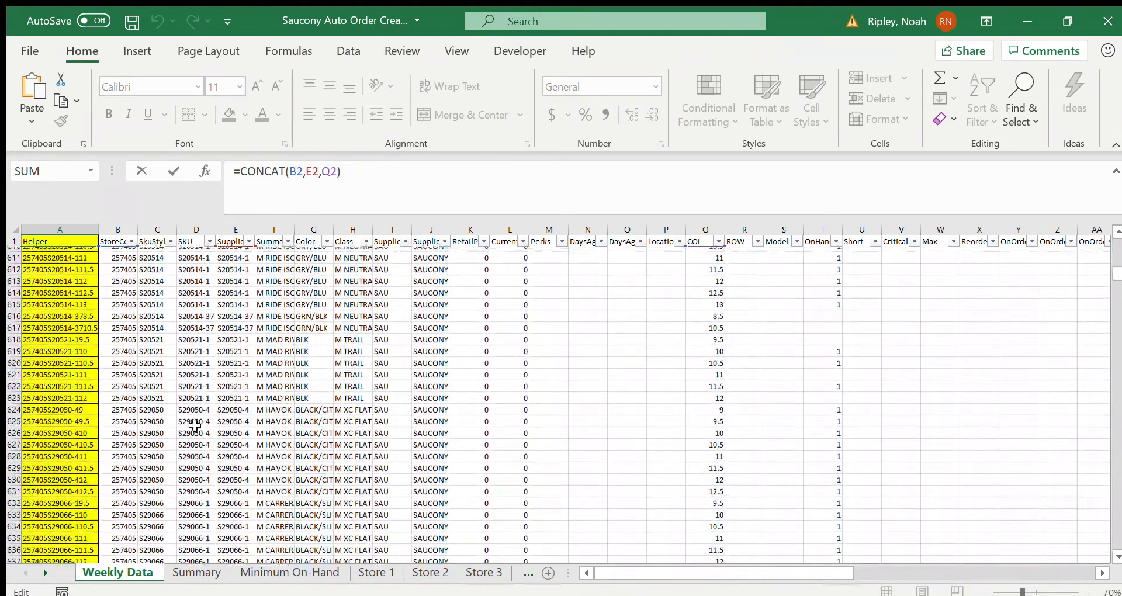
scroll(260, 435, up, 20)
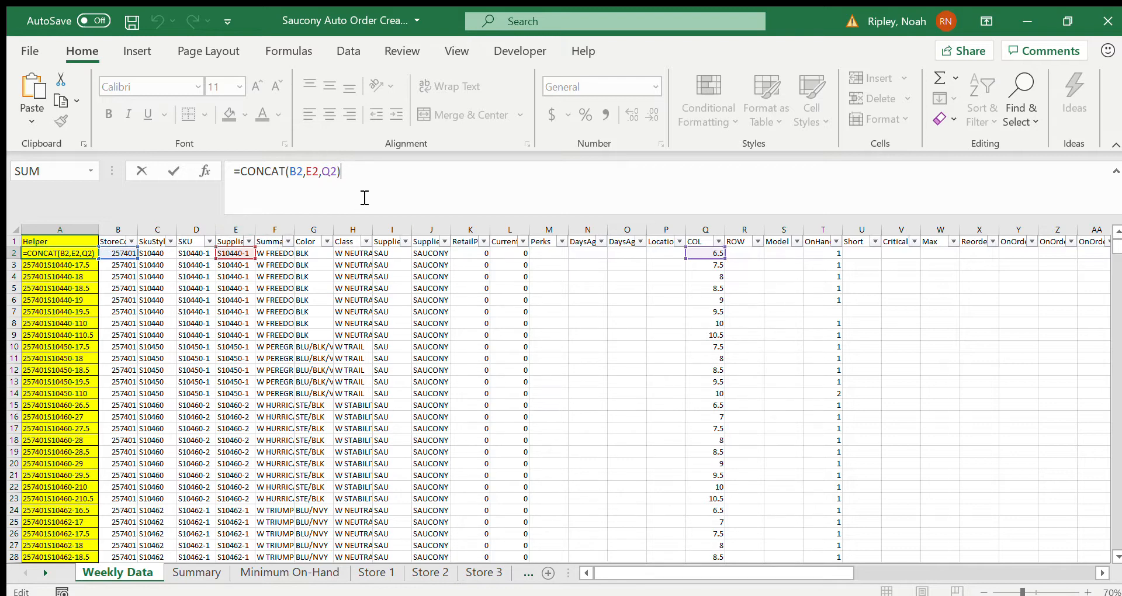
click(391, 186)
key(Return)
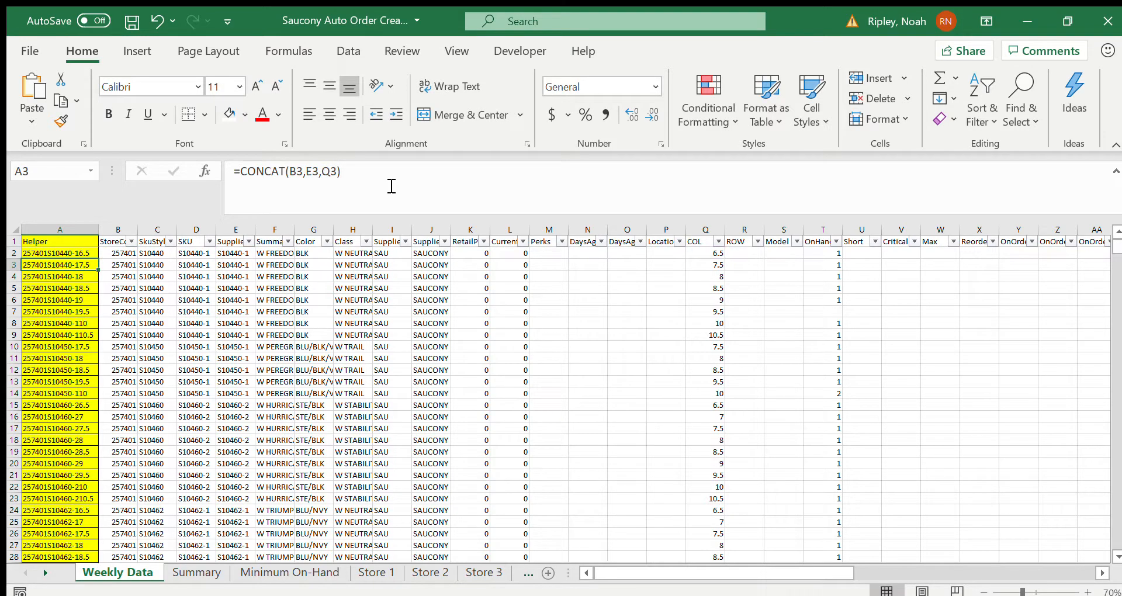
Step: On the Summary sheet, look through the Fairhaven product blocks and inspect the SupplierSKU entries of the Men's Freedom block
click(197, 572)
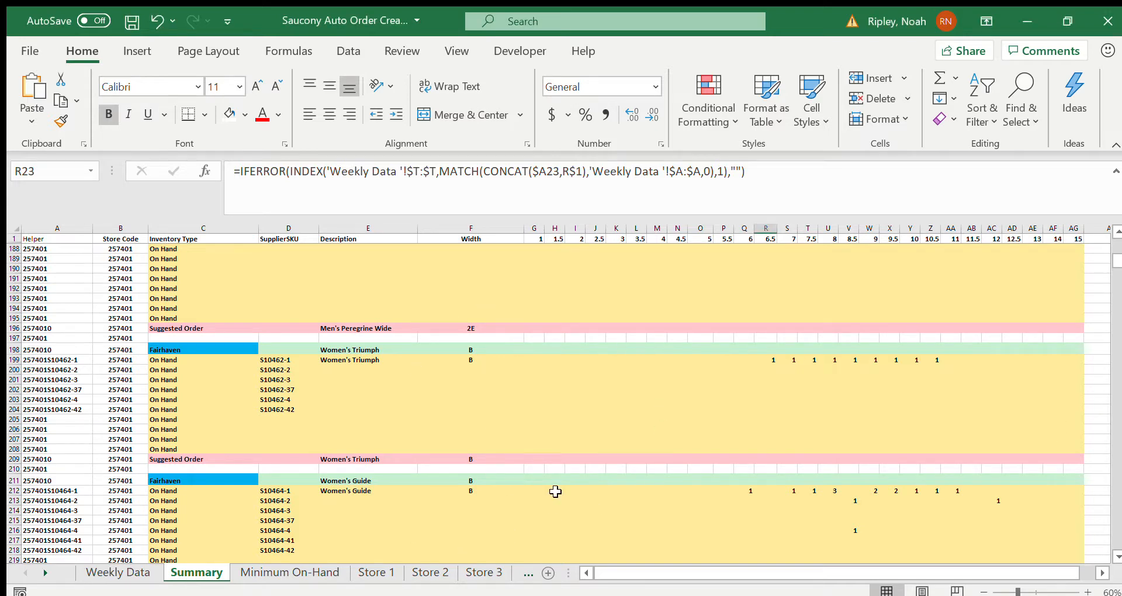
scroll(516, 393, up, 20)
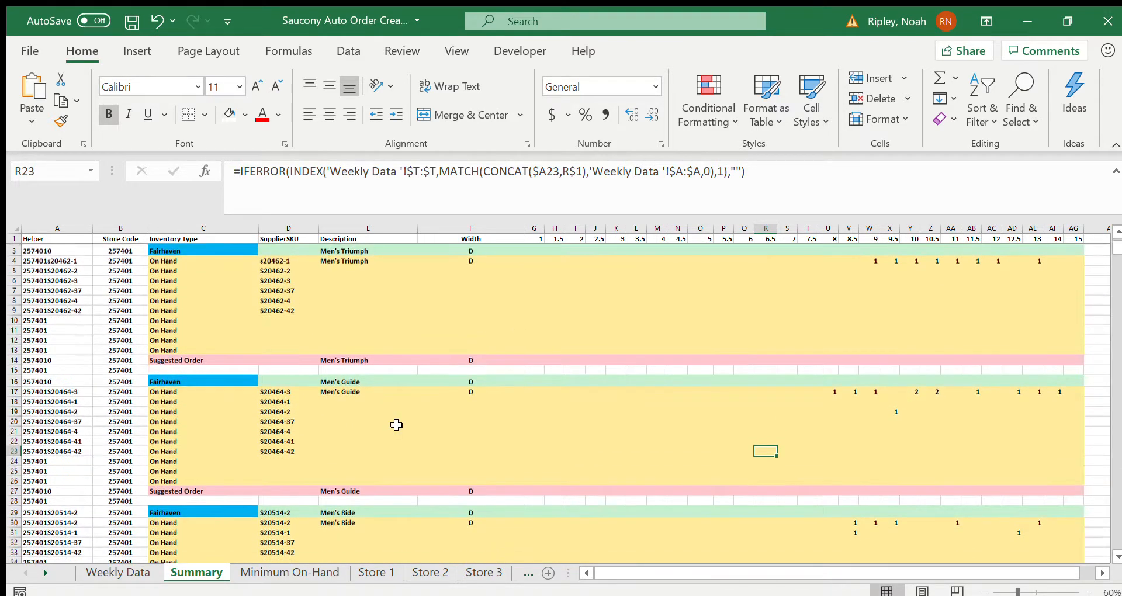
scroll(397, 425, down, 8)
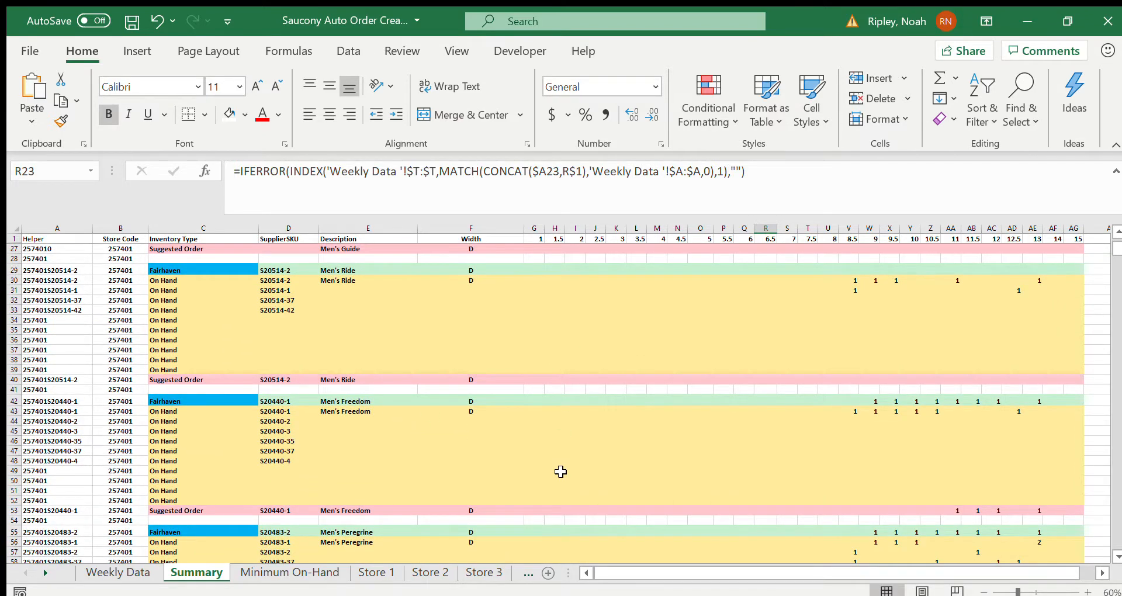
scroll(561, 471, down, 4)
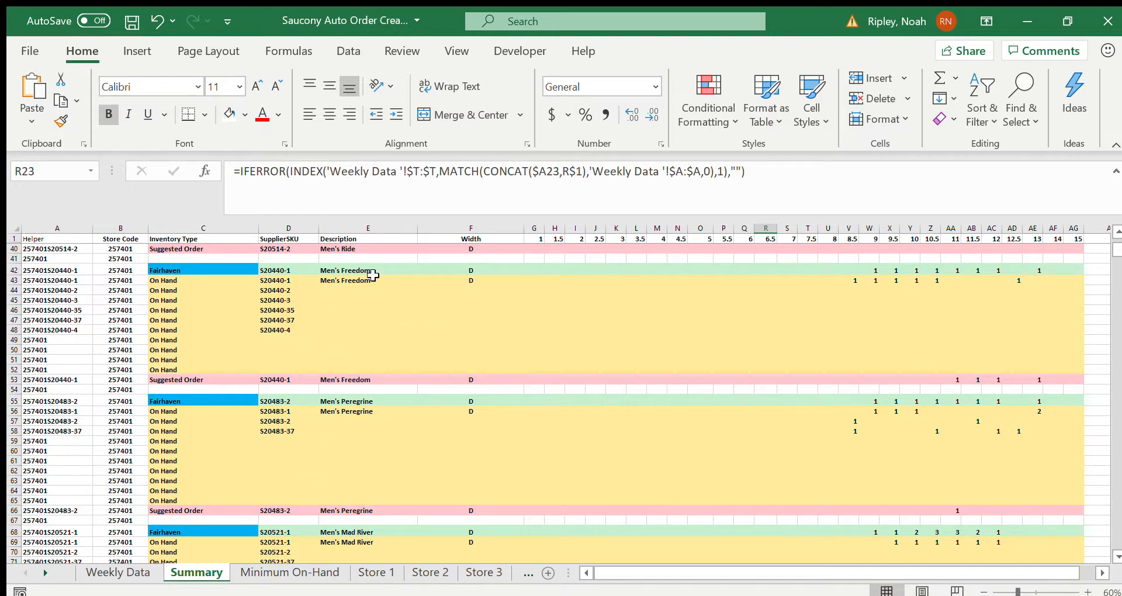
click(294, 286)
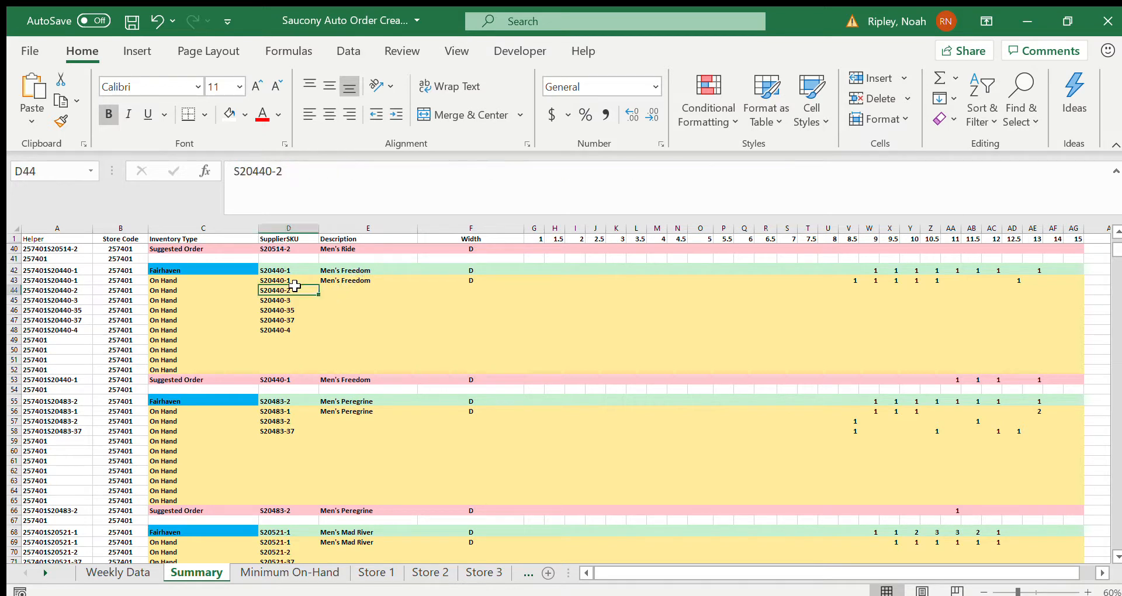
click(294, 280)
key(Down)
key(Down)
key(Down)
key(Down)
key(Down)
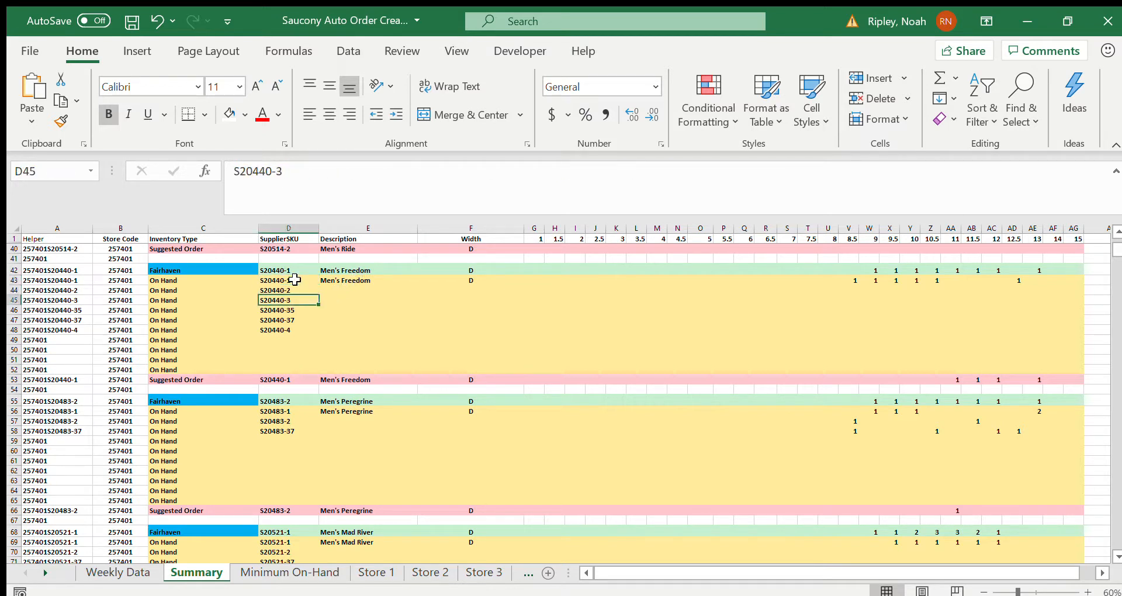
click(291, 270)
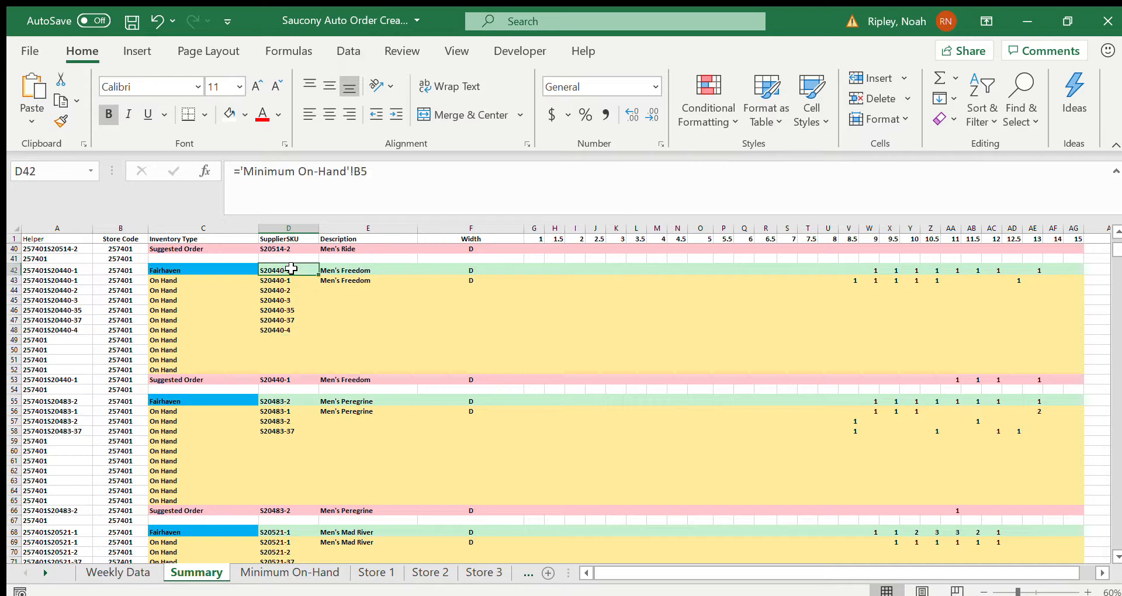
Step: Inspect the preferred SKU reference and the Suggested Order formulas for sizes 11 and 11.5 in the Men's Peregrine block
scroll(526, 371, down, 1)
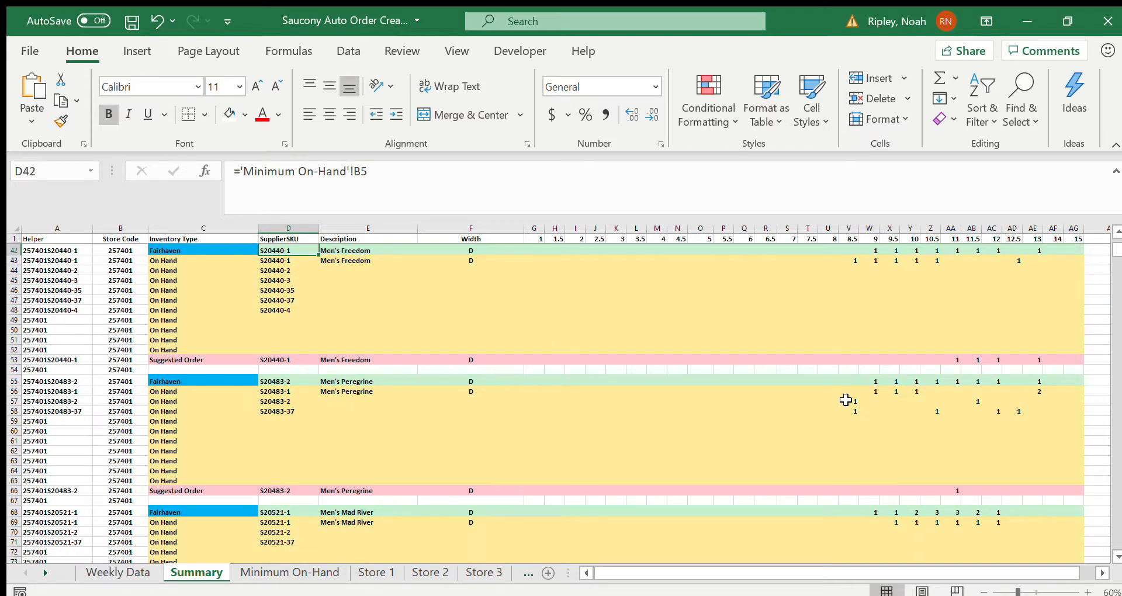
click(290, 381)
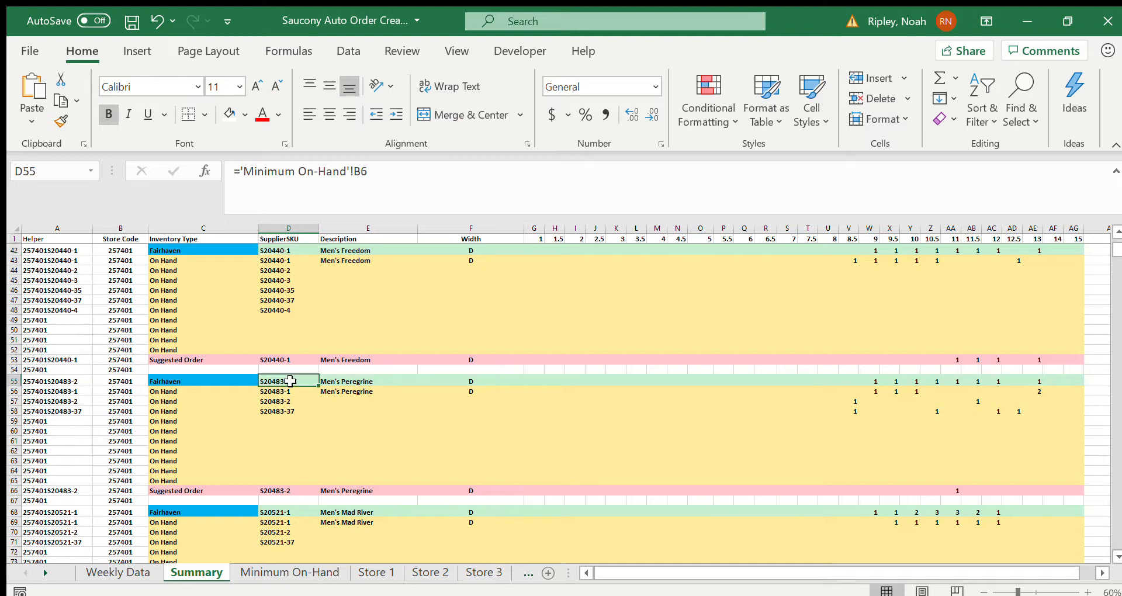
click(307, 489)
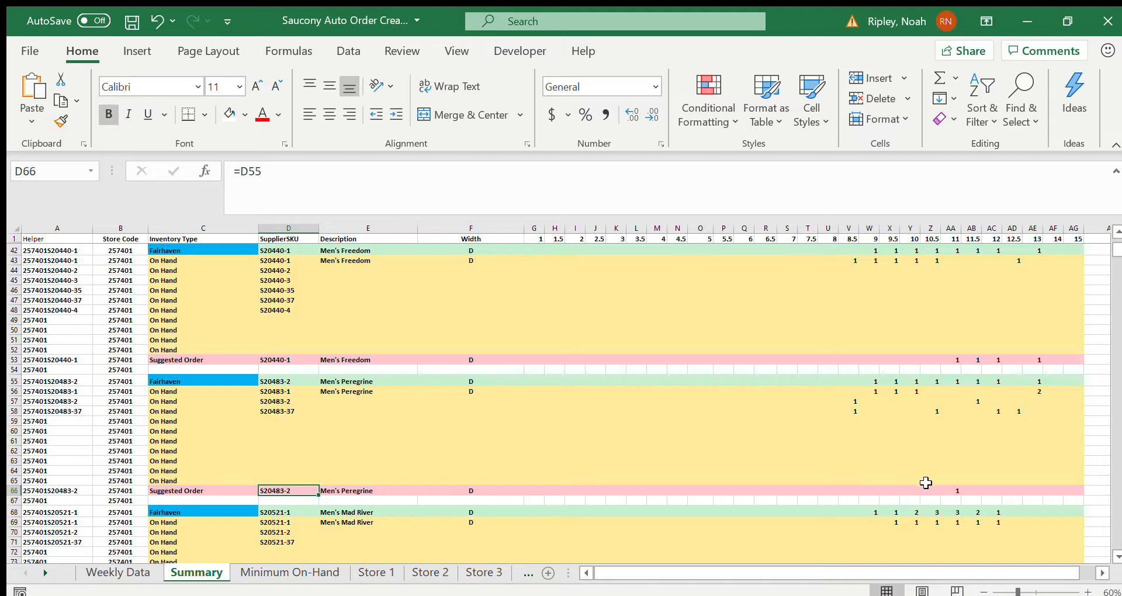
click(956, 488)
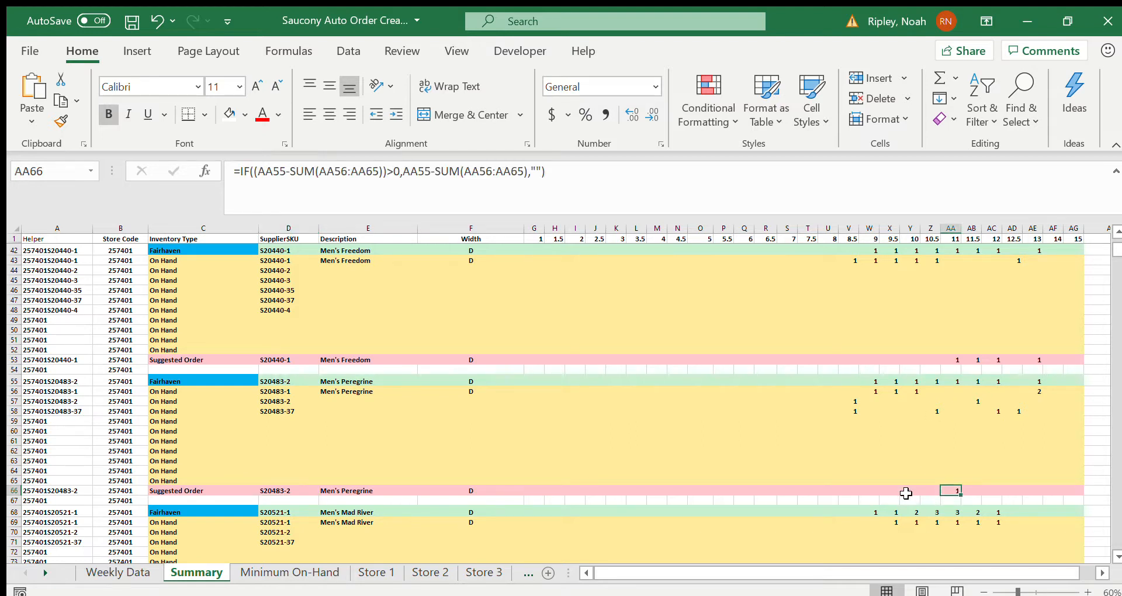
key(Right)
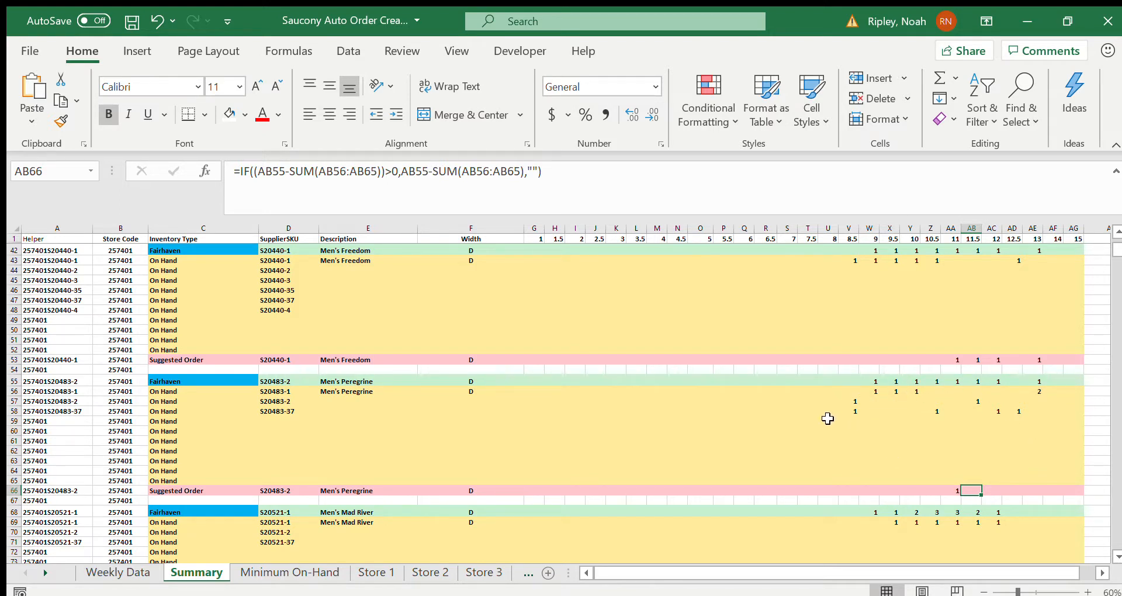
Step: On the Minimum On-Hand sheet, set Fairhaven's Men's Peregrine minimum for size 8.5 to 3
click(297, 574)
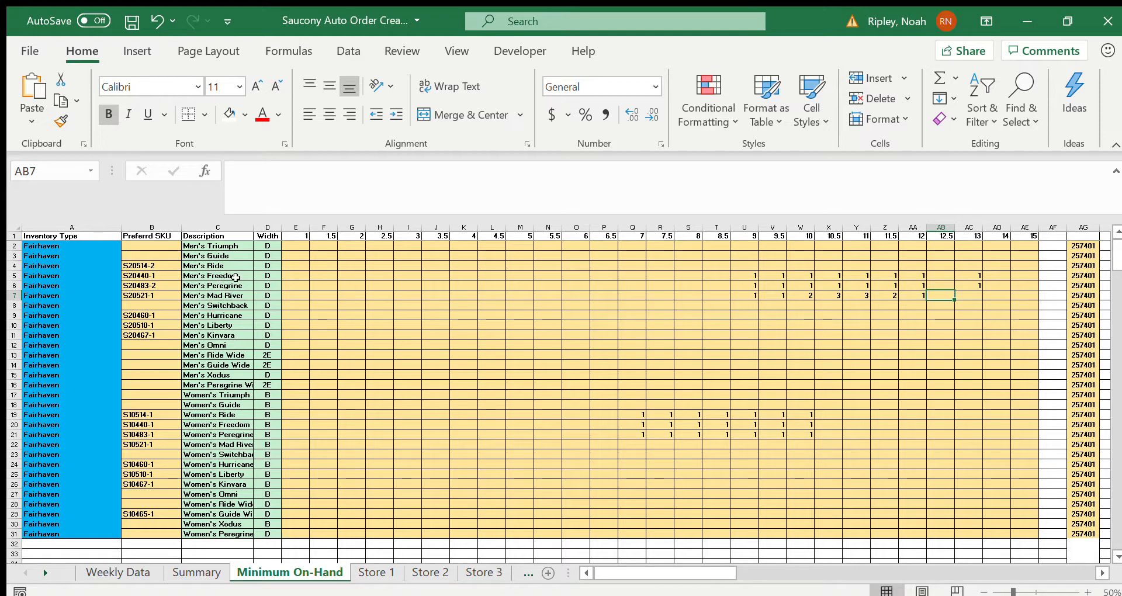
click(235, 282)
key(Right)
key(Right)
key(Right)
key(Right)
key(Right)
key(Right)
key(Right)
key(Right)
key(Right)
key(Right)
key(Right)
key(Right)
key(Right)
key(Right)
key(Right)
key(Right)
key(Right)
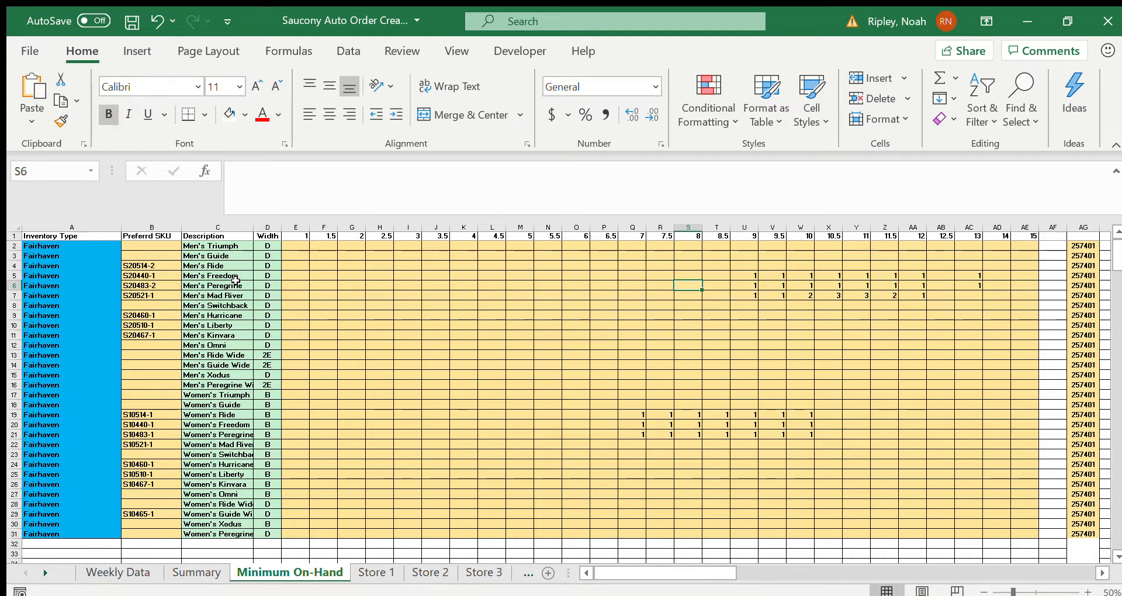
text(3)
key(Return)
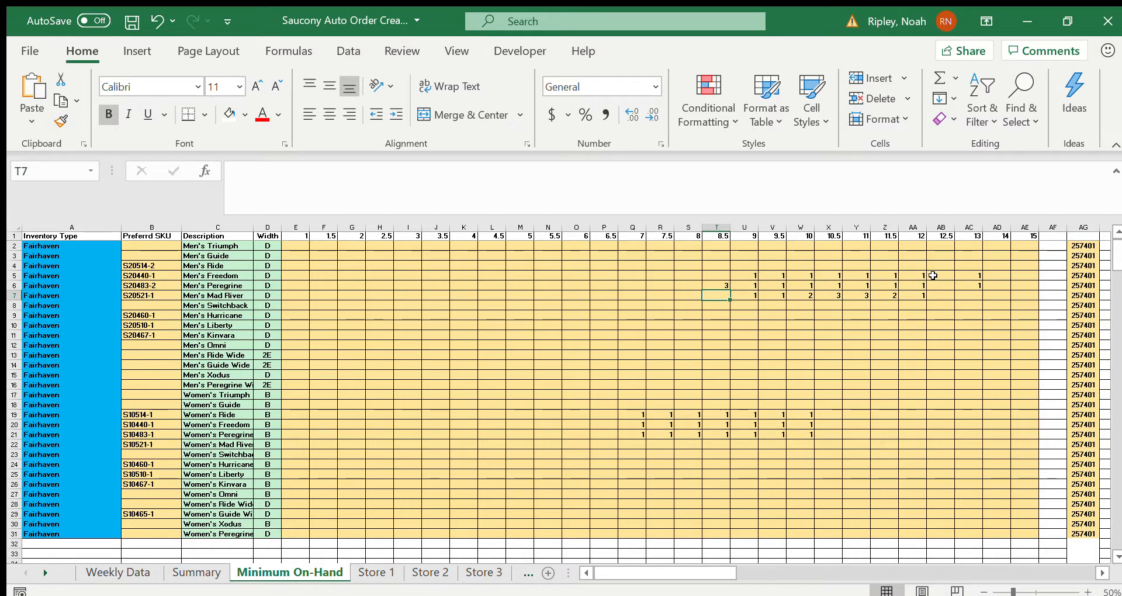
Step: Set the Men's Peregrine minimum for size 11 to 5 and check its suggested order on the Summary and Store 1 sheets
click(857, 284)
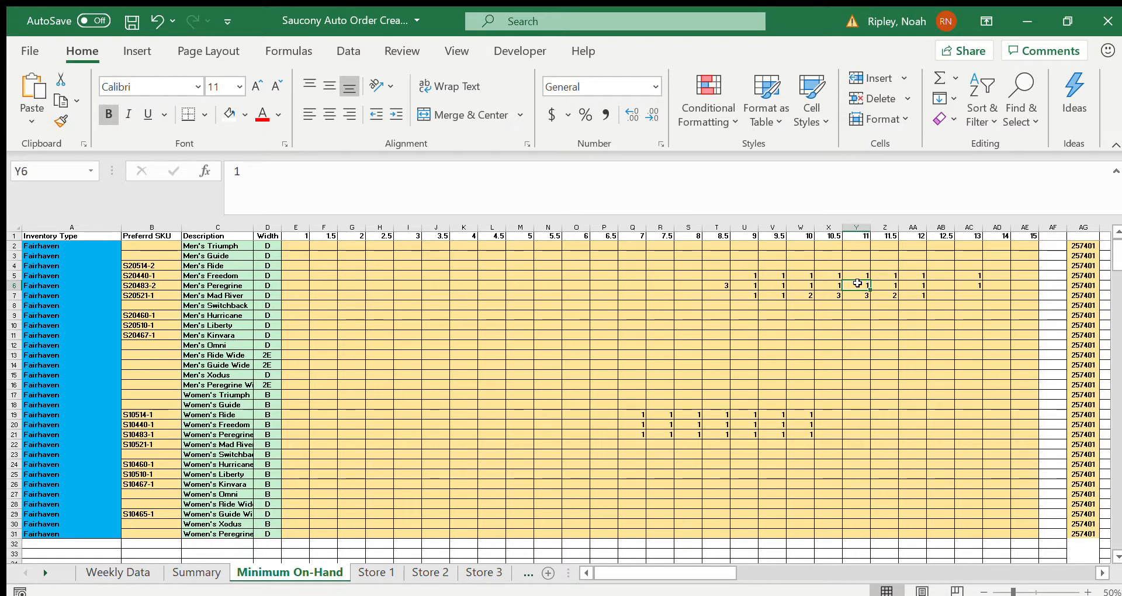
text(5)
key(Return)
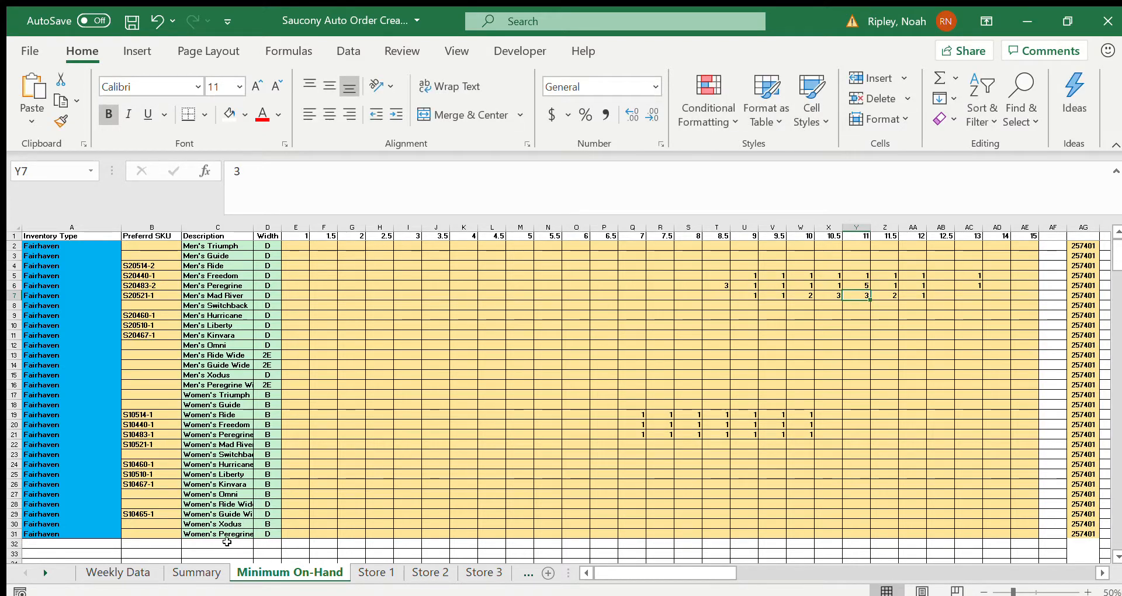
click(195, 572)
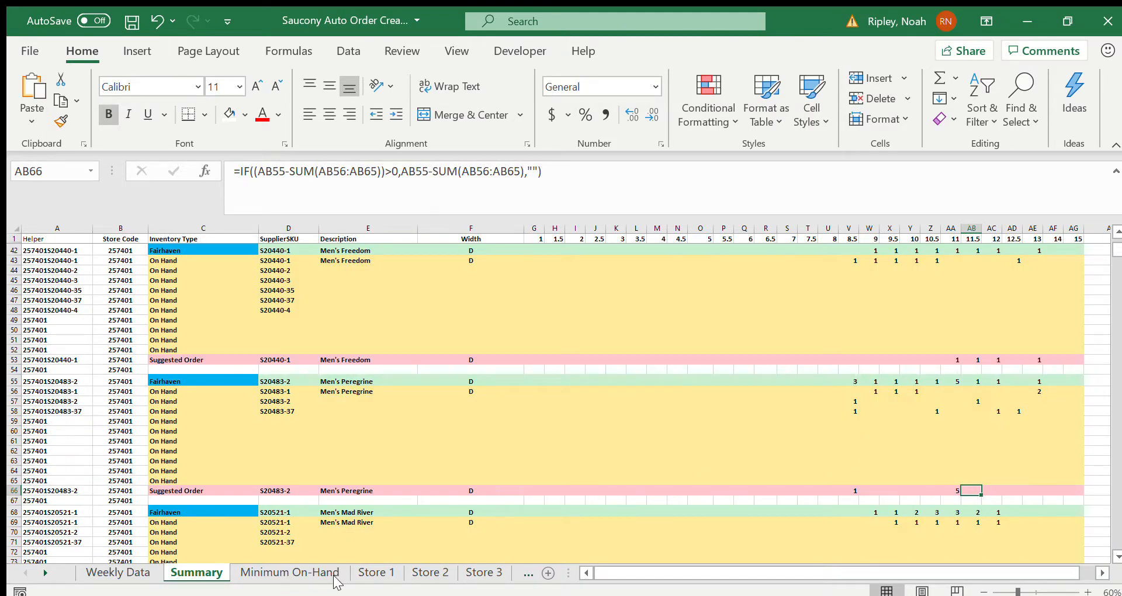
click(376, 573)
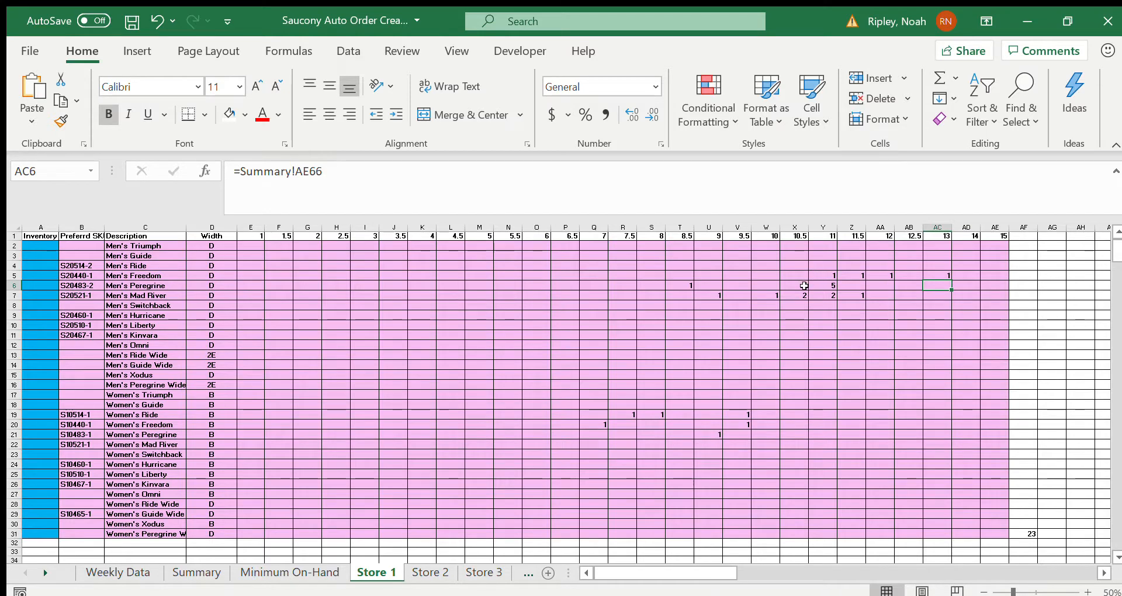
Step: On the Minimum On-Hand sheet, set the Men's Peregrine minimums to 1 for size 11 and 5 for size 10.5
click(301, 572)
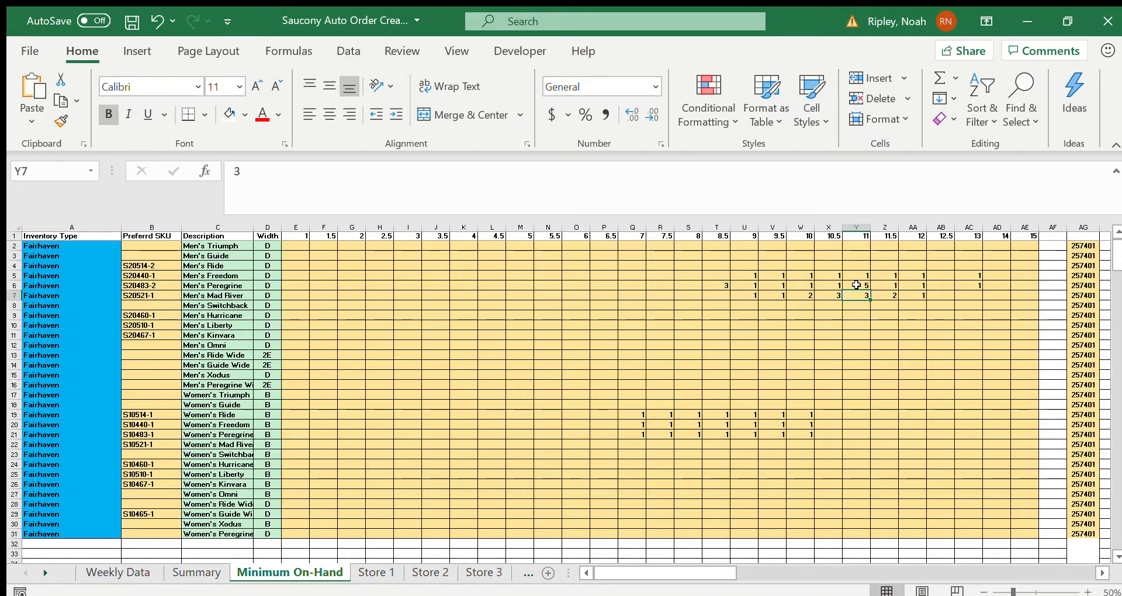
click(857, 284)
text(1)
key(Left)
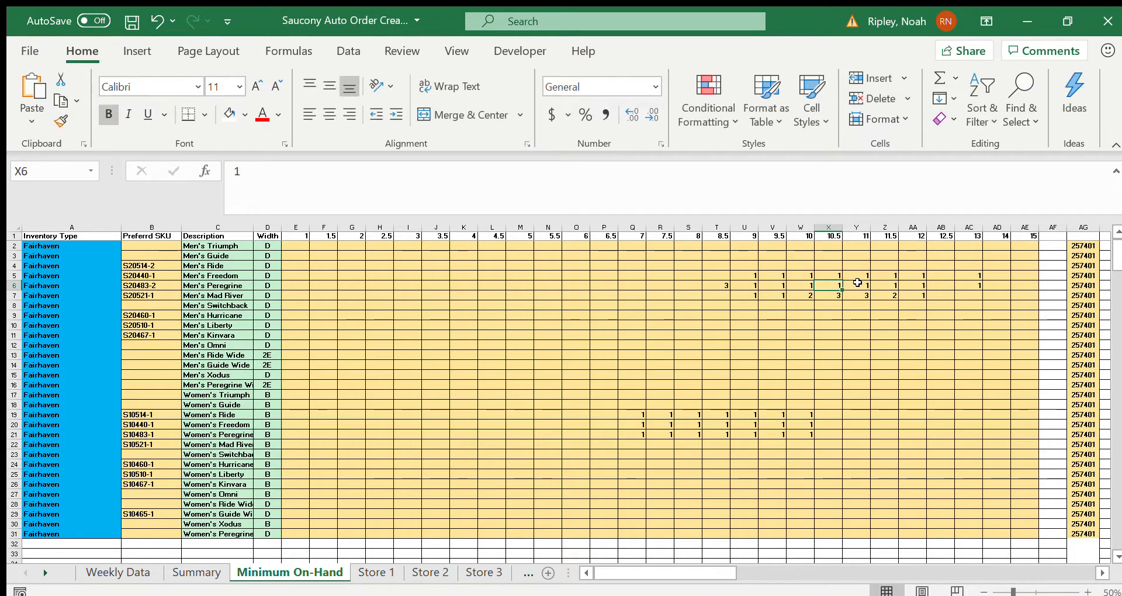
text(5)
key(Return)
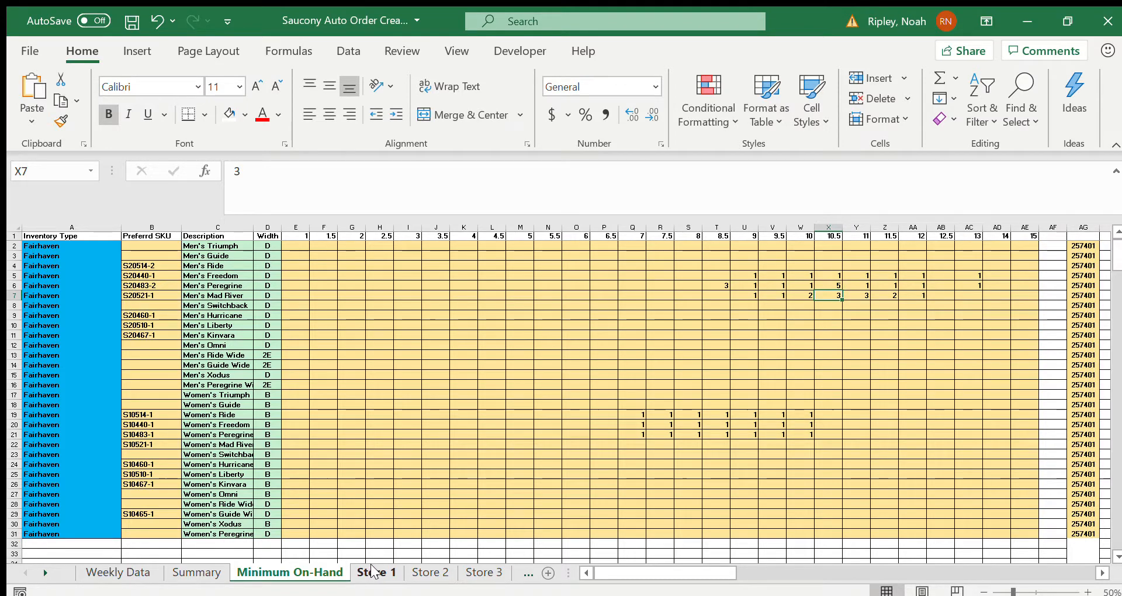
Step: Check the Men's Peregrine suggested order on the Summary sheet, and inspect its linked cells and the order total formula on Store 1
click(202, 574)
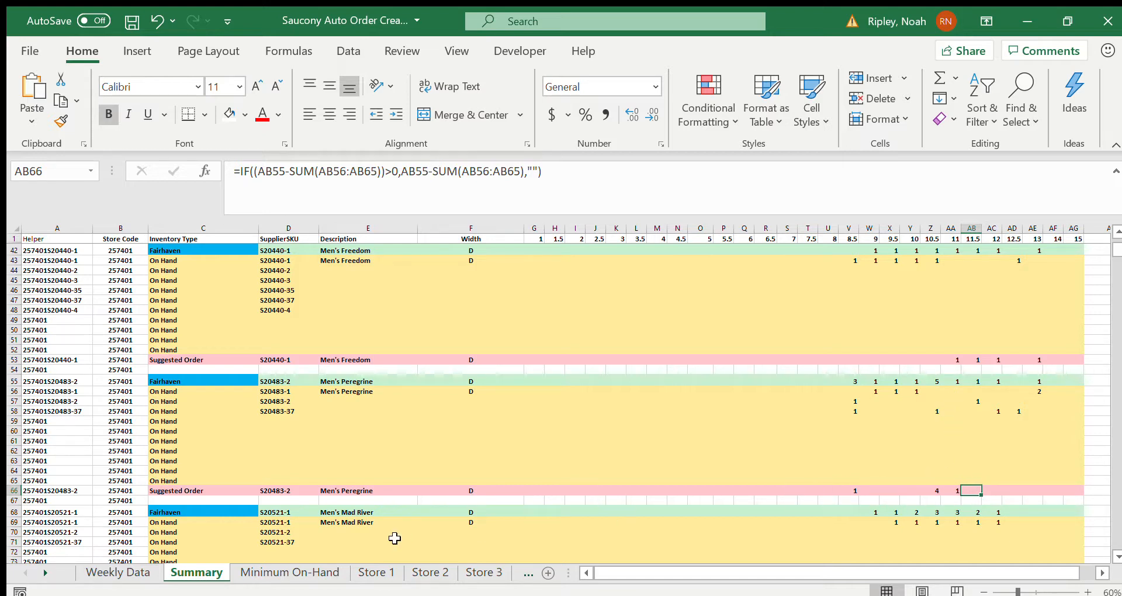
click(373, 572)
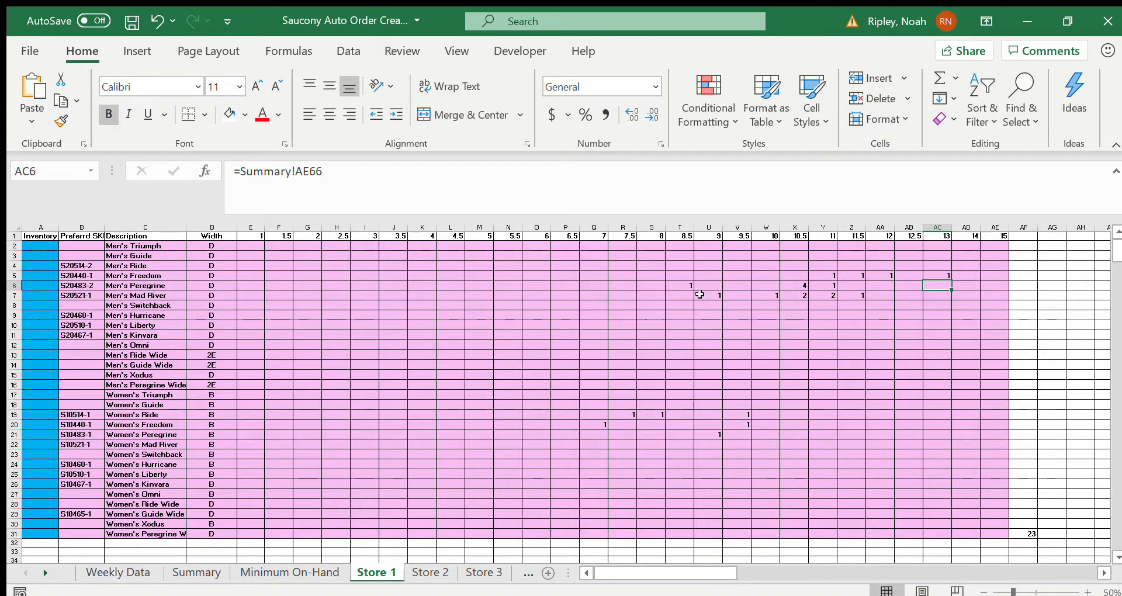
click(687, 281)
key(Right)
key(Right)
key(Right)
key(Right)
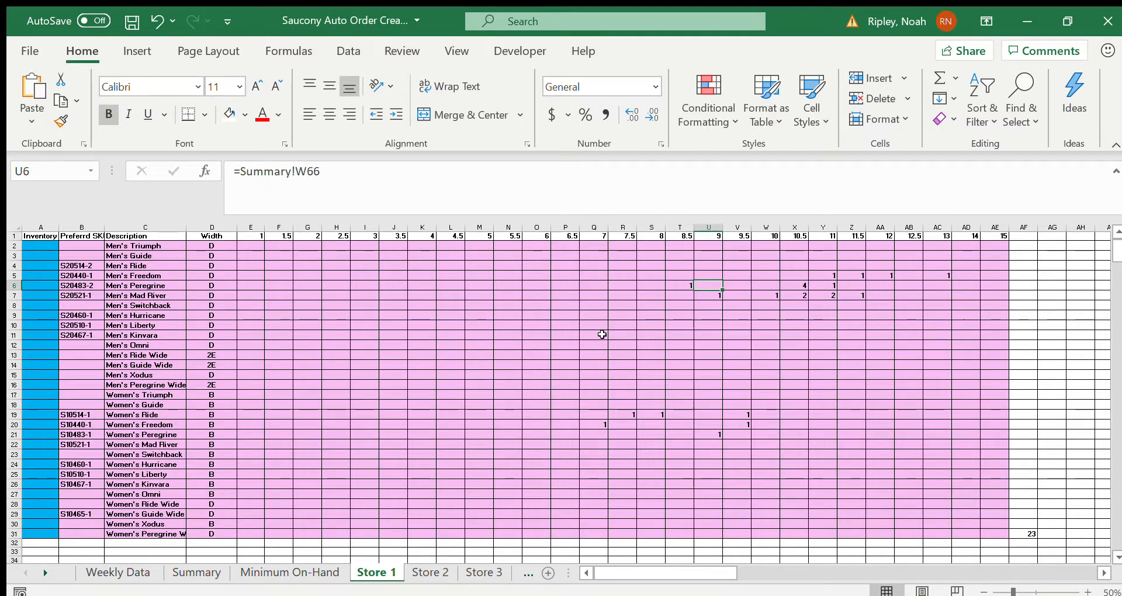
click(765, 281)
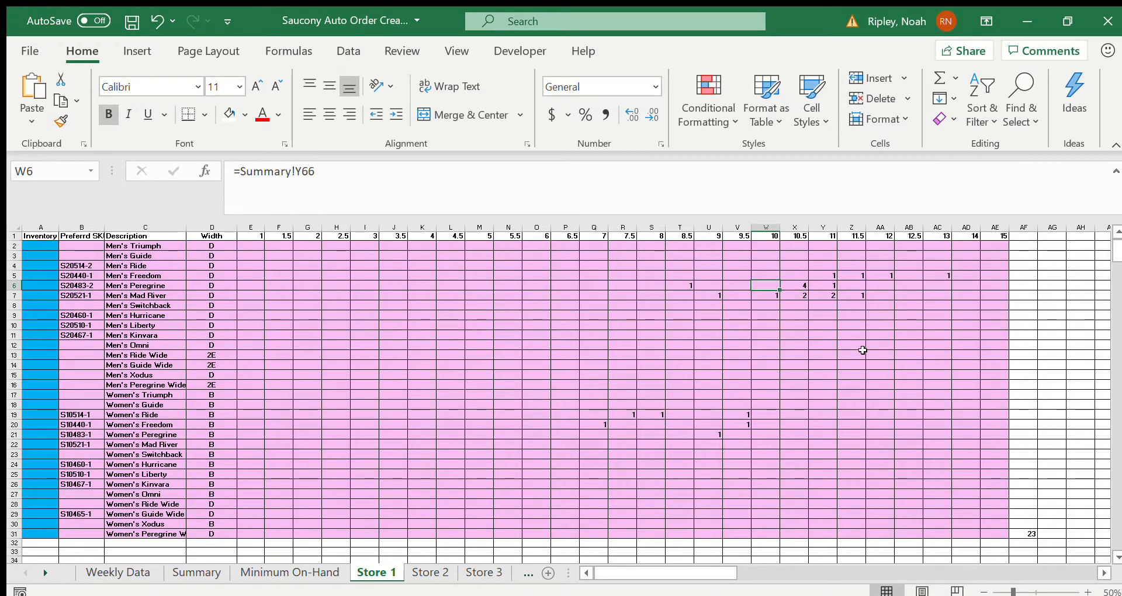
click(1027, 533)
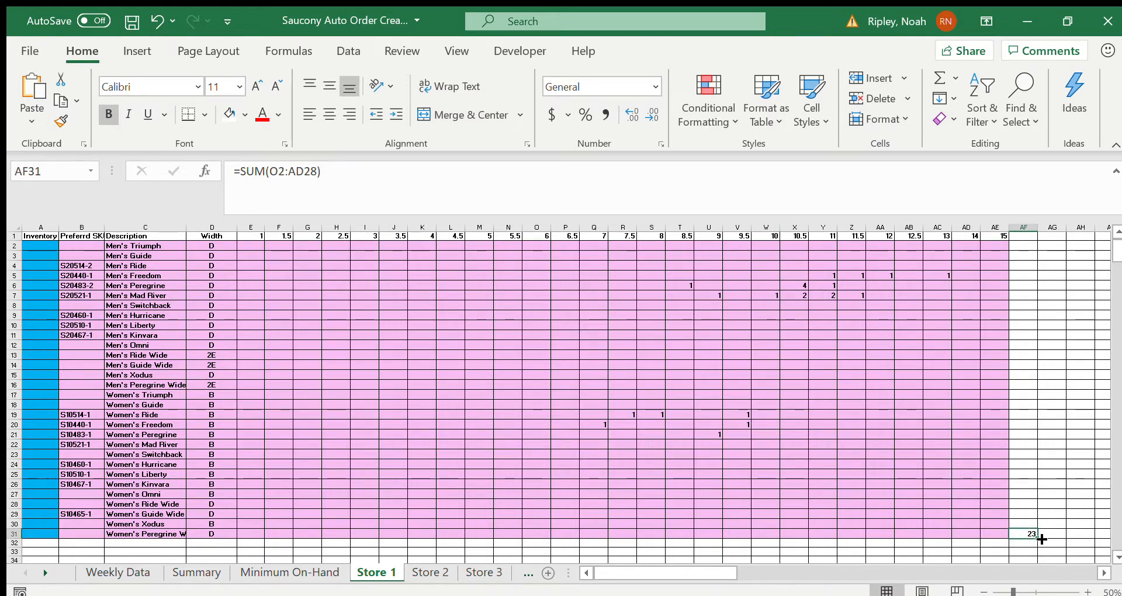
Step: Compare the Minimum On-Hand quantities with the Store 1 order grid and review the product blocks on the Summary sheet
click(300, 572)
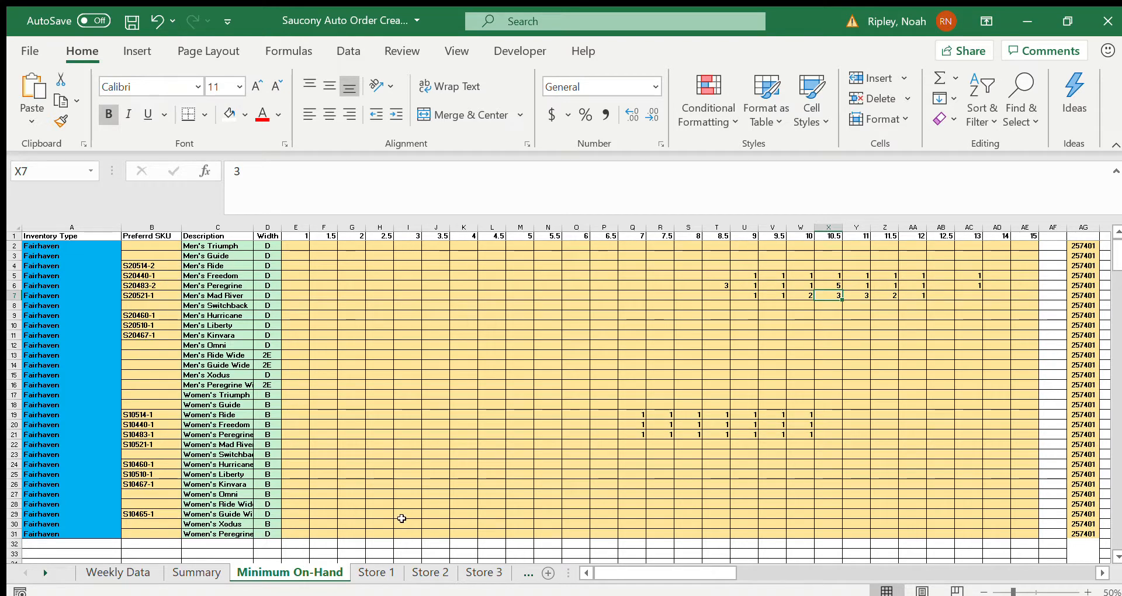
click(376, 572)
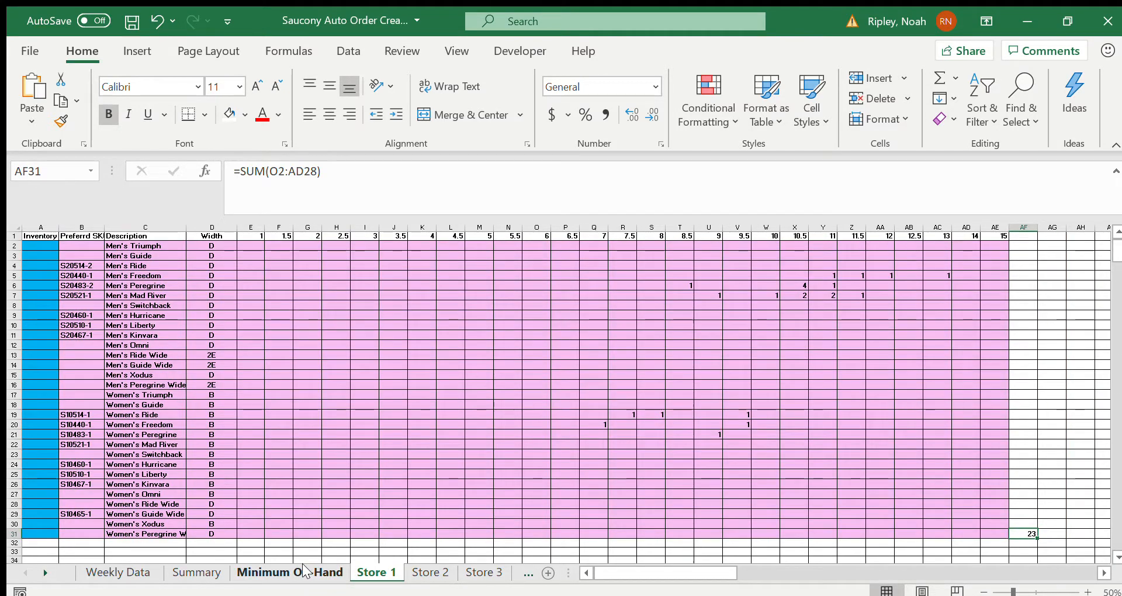
click(304, 569)
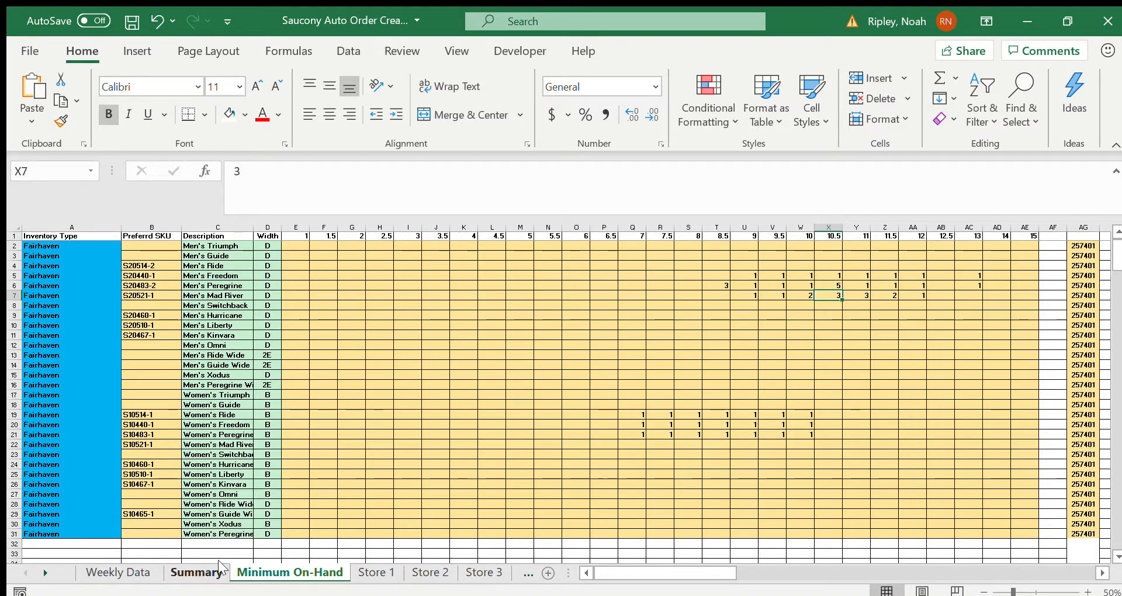
click(197, 573)
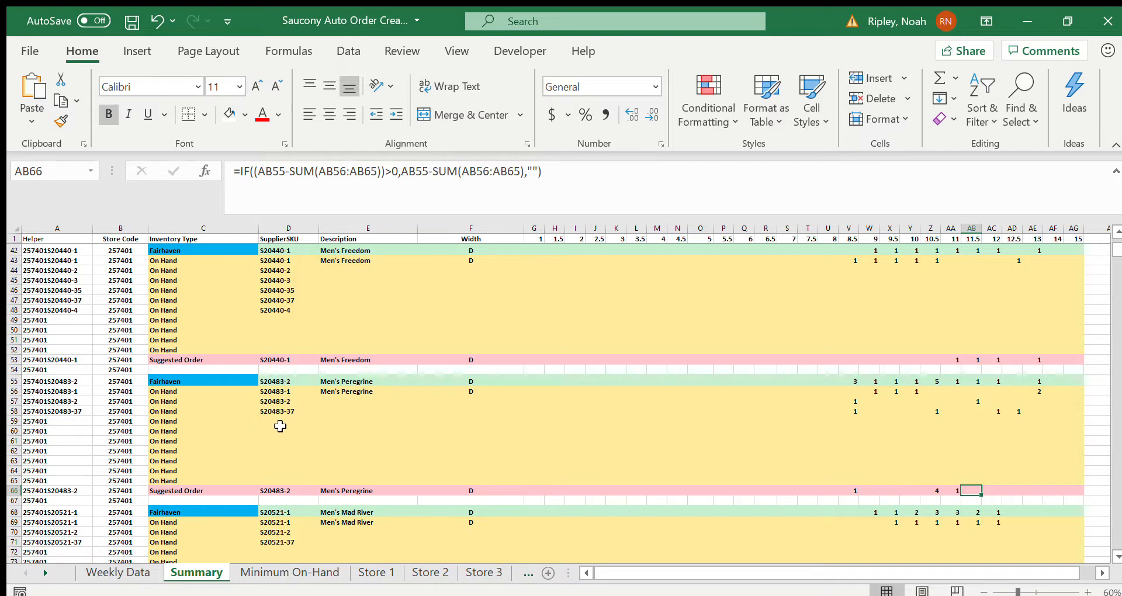
scroll(289, 444, up, 13)
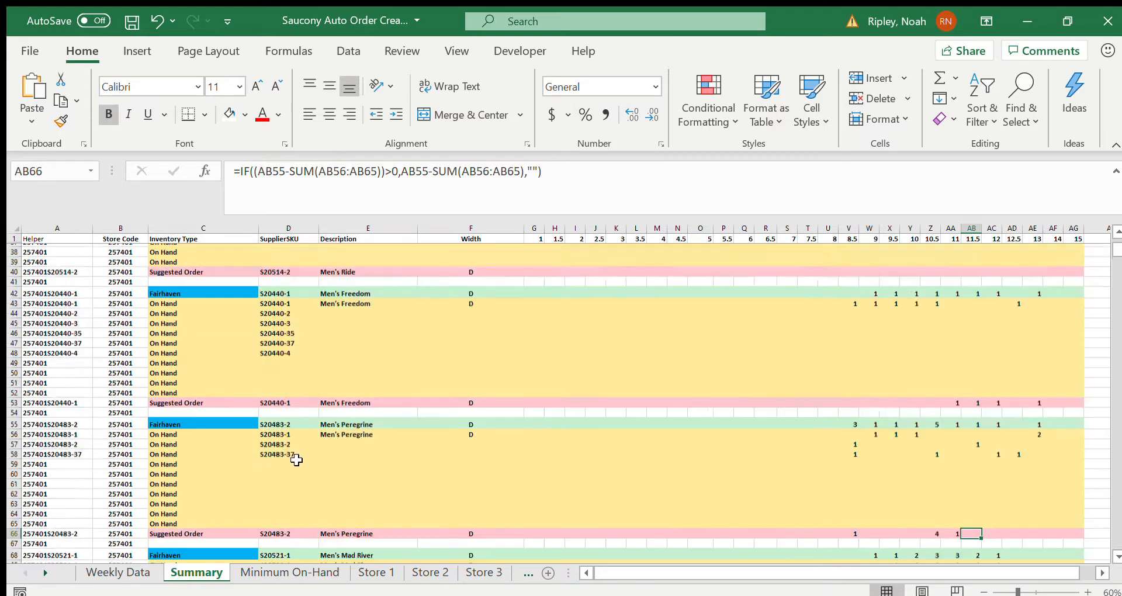
scroll(296, 461, down, 1)
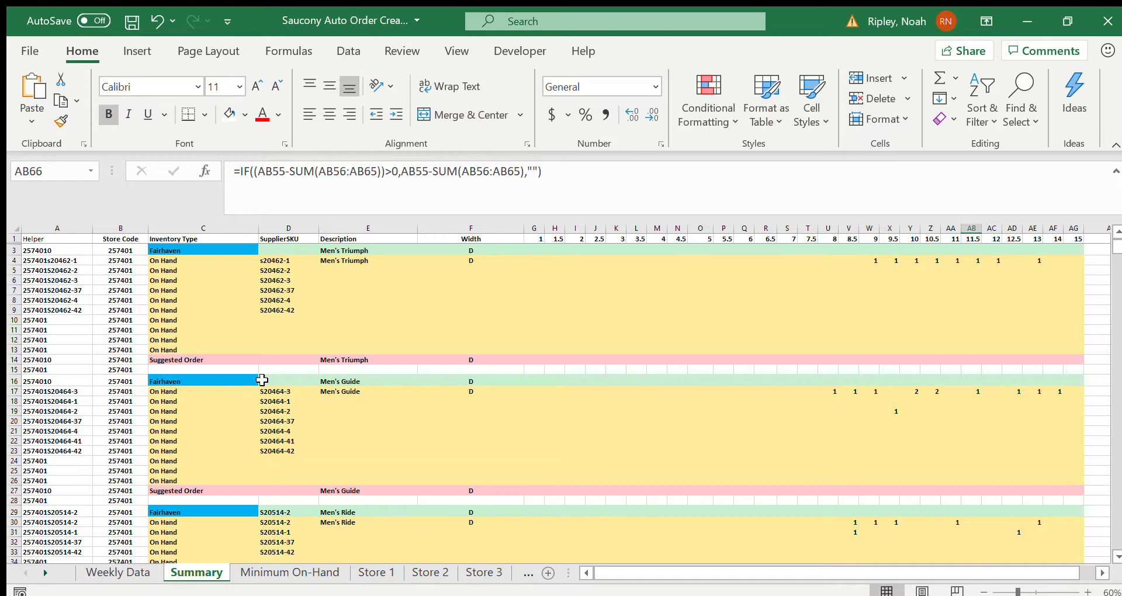
click(265, 571)
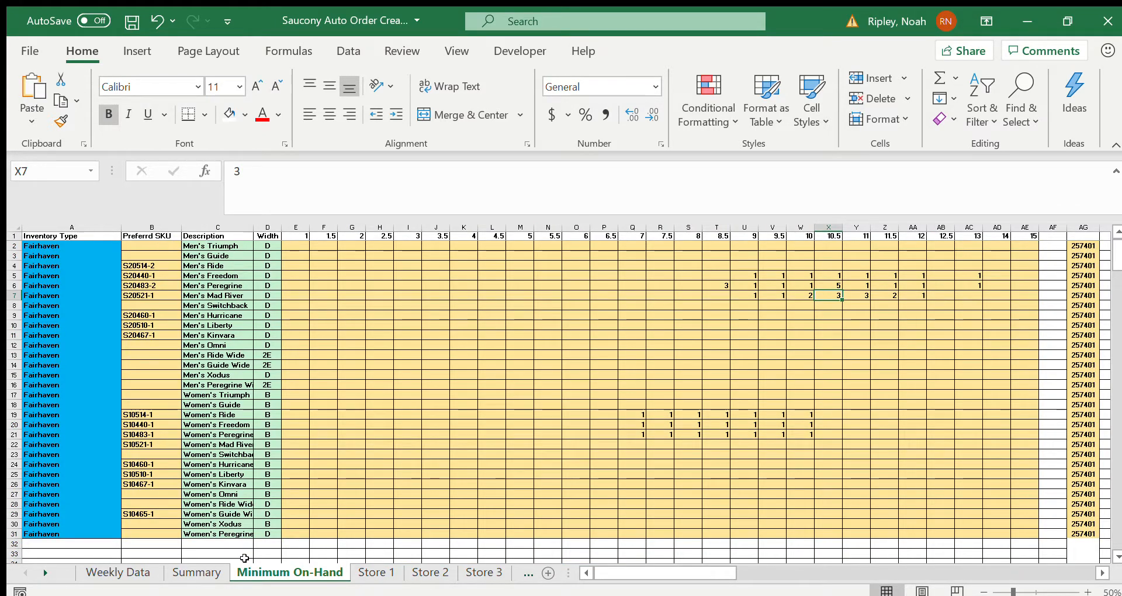
click(196, 572)
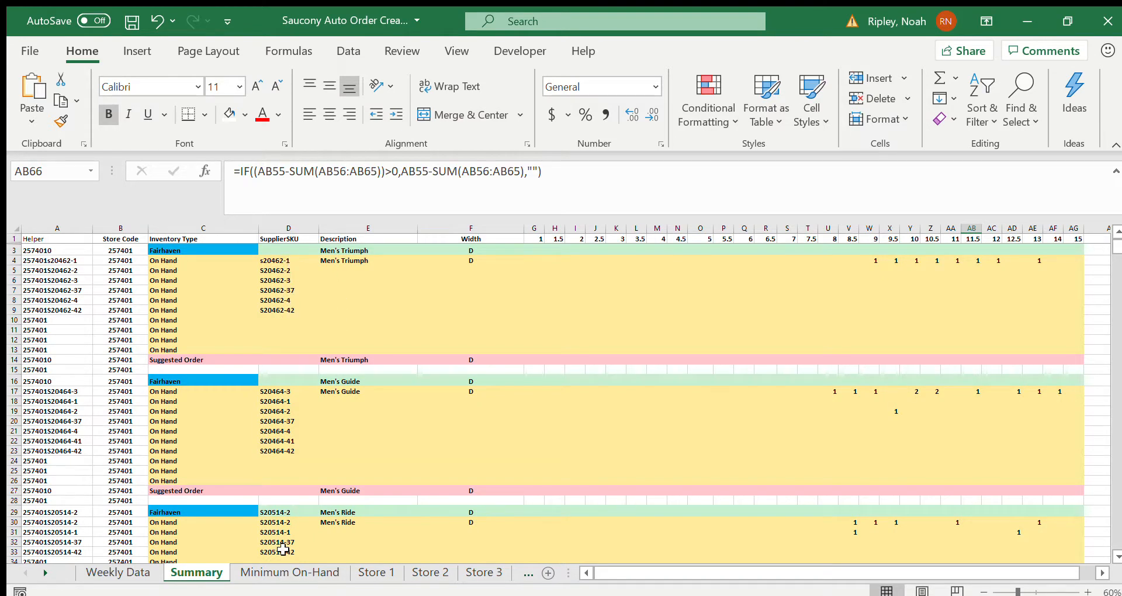
Step: On the Minimum On-Hand sheet, enter S2000 as the Men's Triumph preferred SKU and check it on the Summary sheet
click(284, 572)
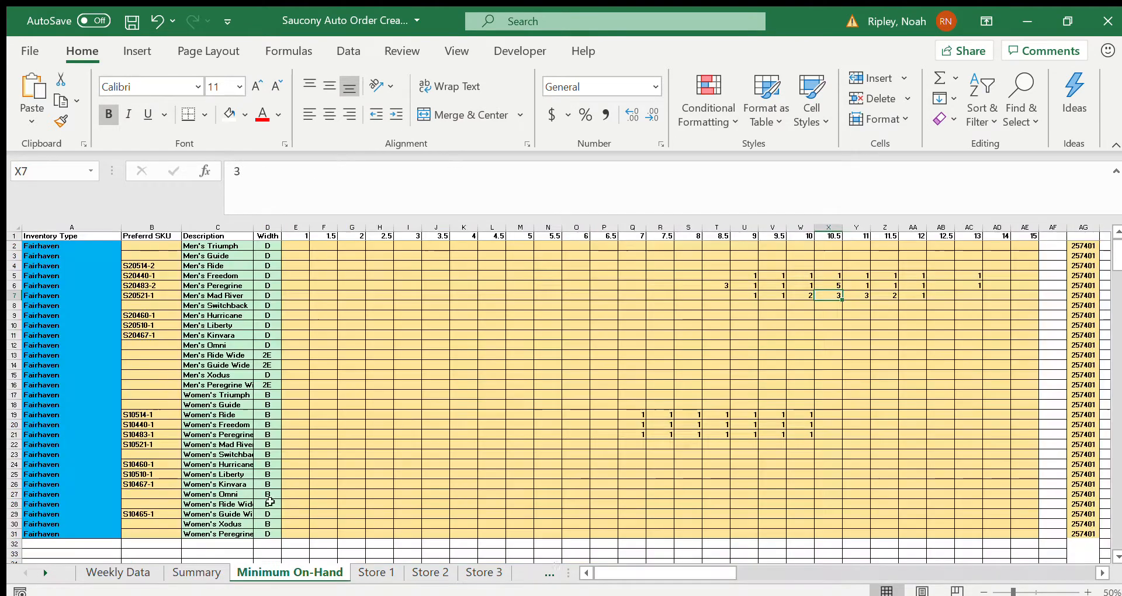
click(164, 245)
text(S200)
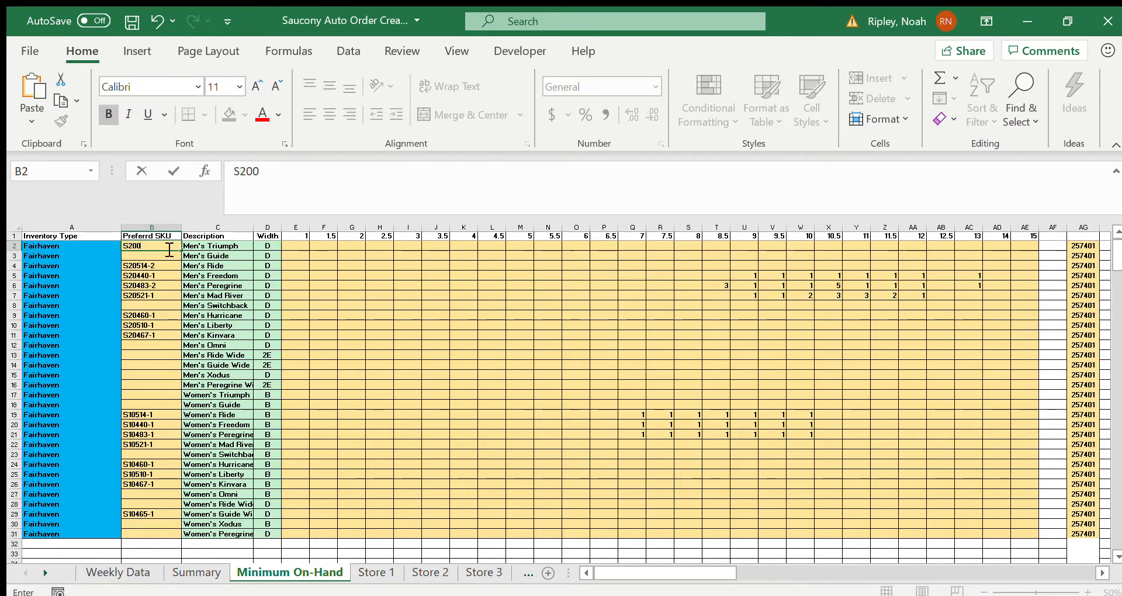
text(0)
key(Return)
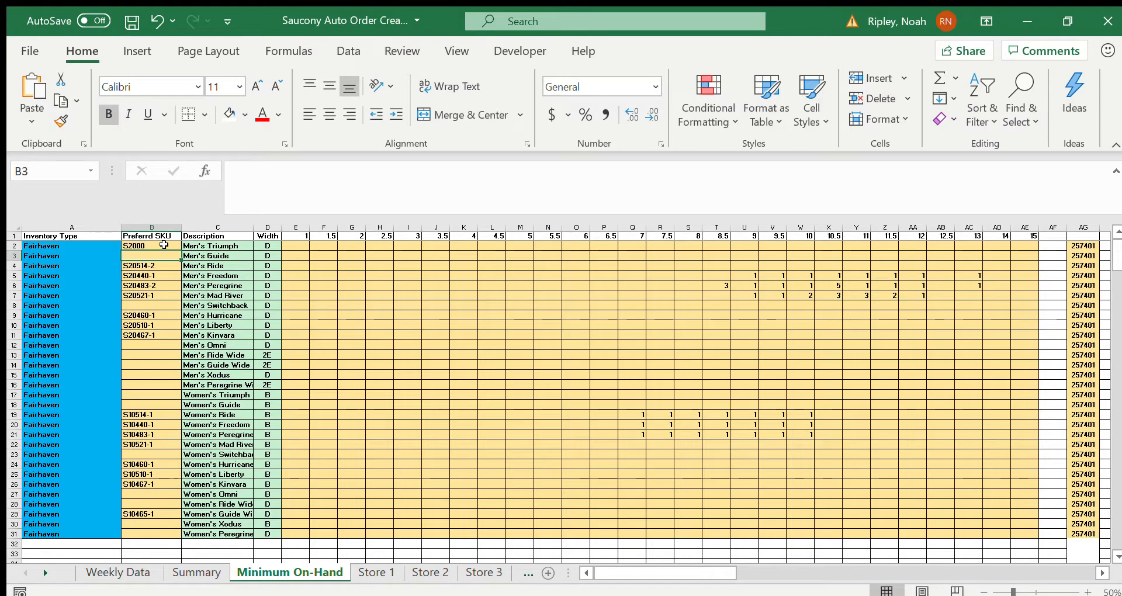
click(196, 572)
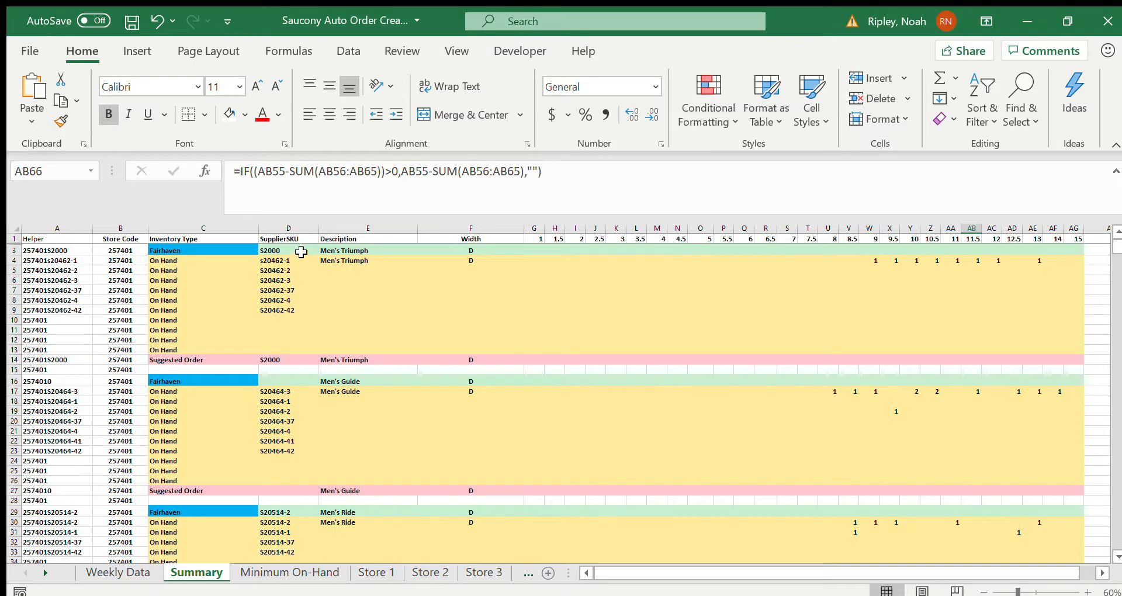
Step: Extend the Men's Triumph preferred SKU on the Minimum On-Hand sheet to S2000-3 and check it on the Summary sheet
click(289, 572)
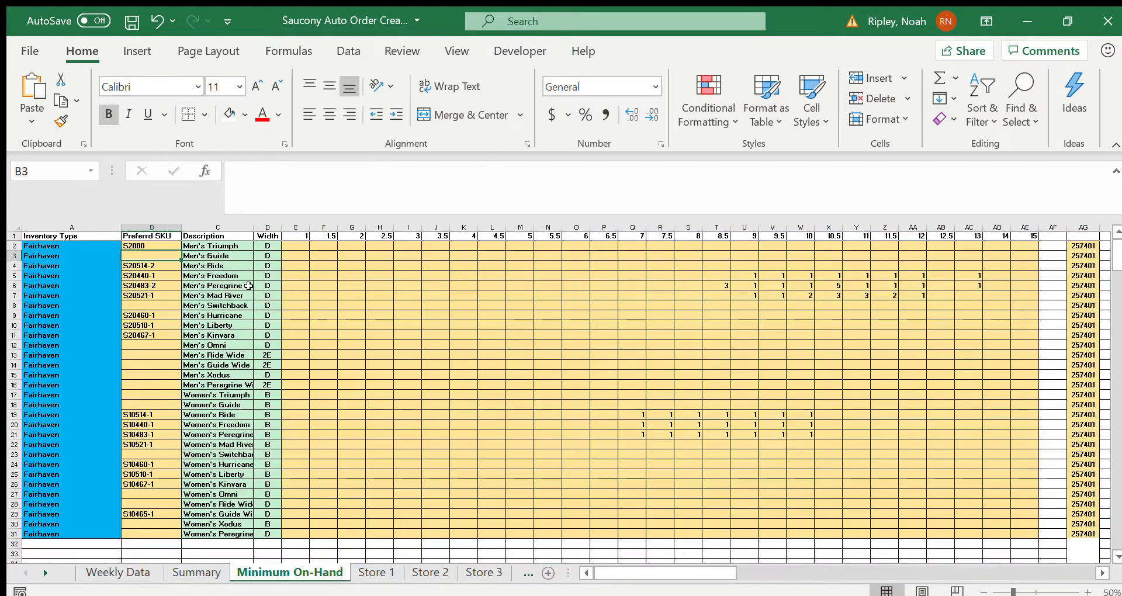
click(172, 246)
click(305, 175)
text(-3)
key(Return)
click(195, 572)
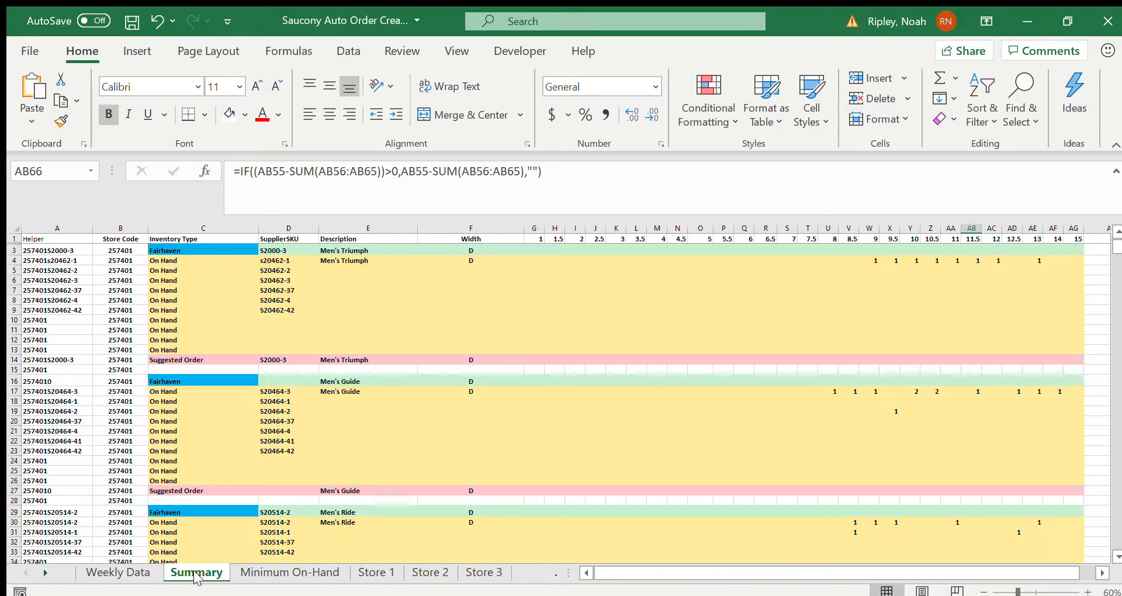
Step: Replace the first three on-hand supplier SKUs in Fairhaven's Men's Triumph block with S2000-1, S2000-2 and S2000-3
click(275, 259)
text(S2000-3)
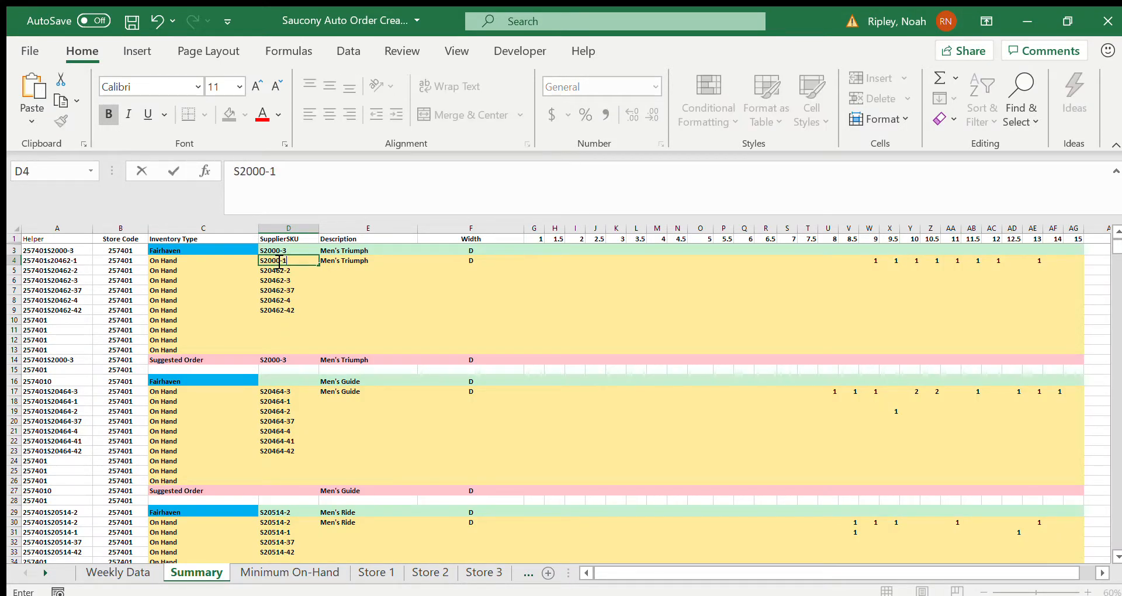
key(Return)
text(S2000)
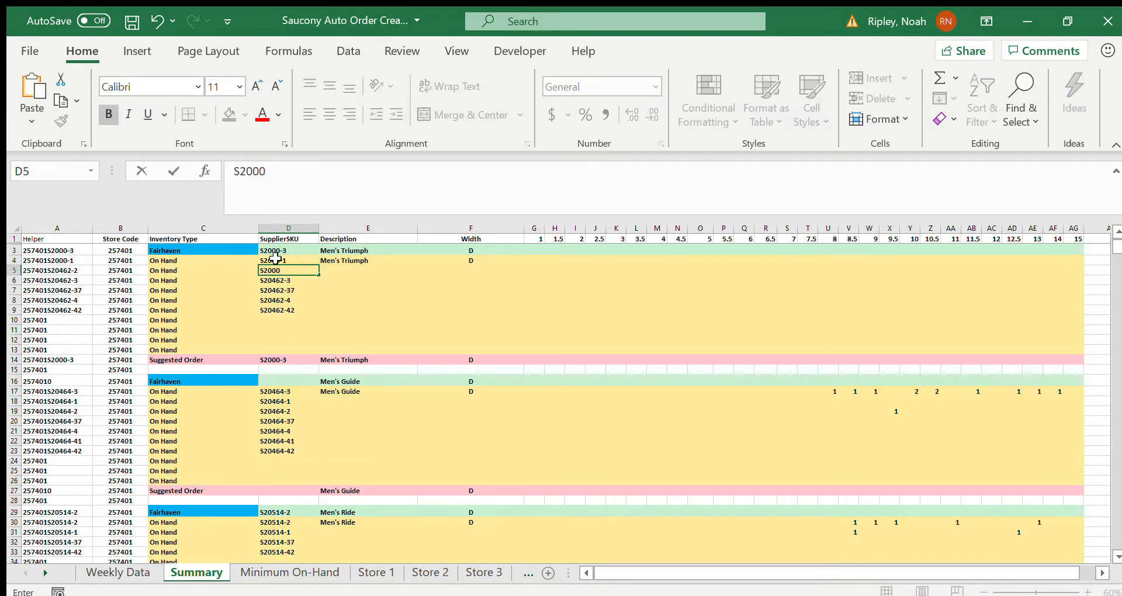
text(-2)
key(Return)
text(S200)
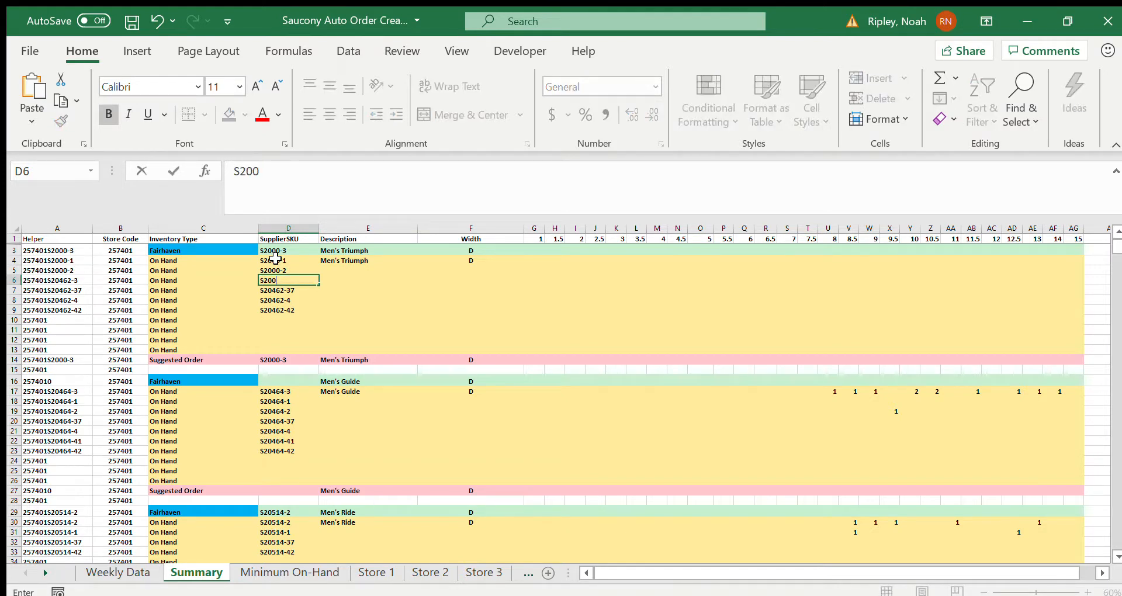
text(0-3)
key(Return)
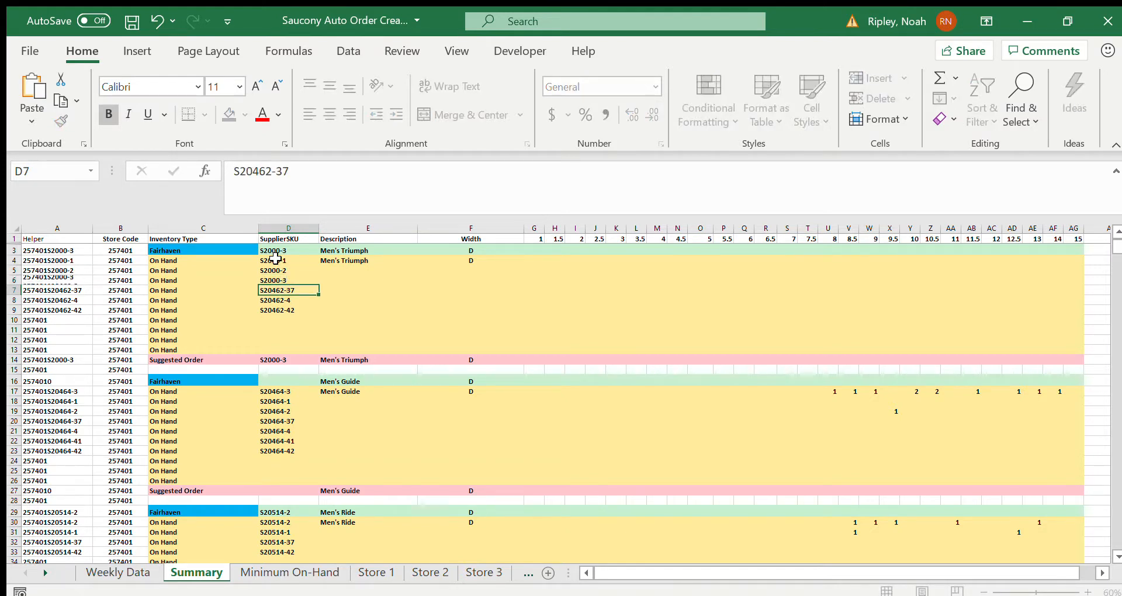
Step: Clear the three remaining old S20462 supplier SKUs from Fairhaven's Men's Triumph on-hand rows
key(BackSpace)
key(Return)
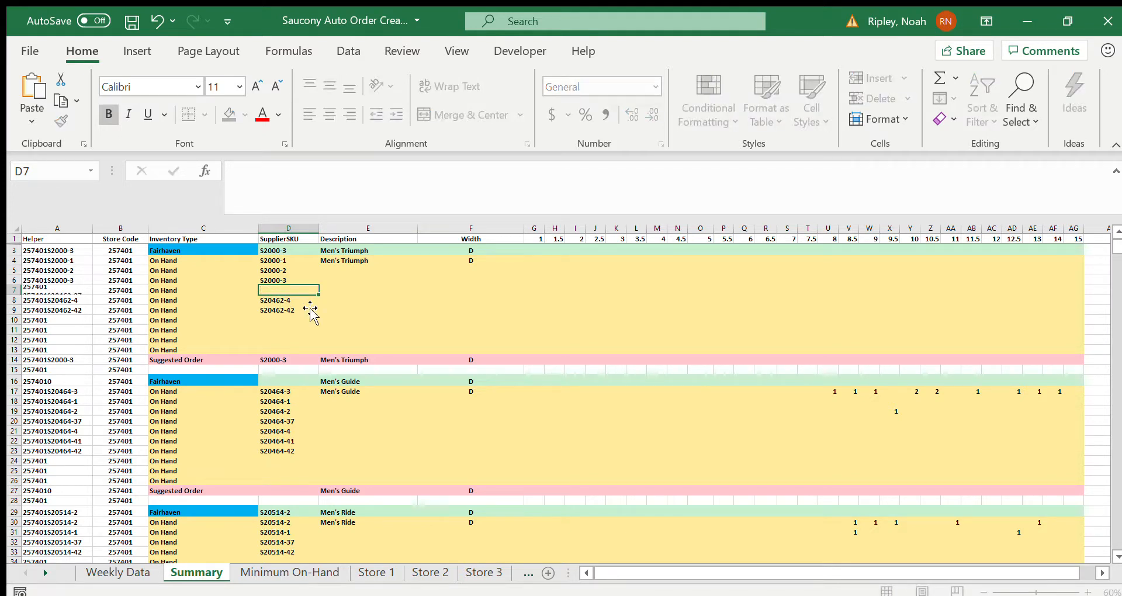
key(BackSpace)
key(Return)
key(BackSpace)
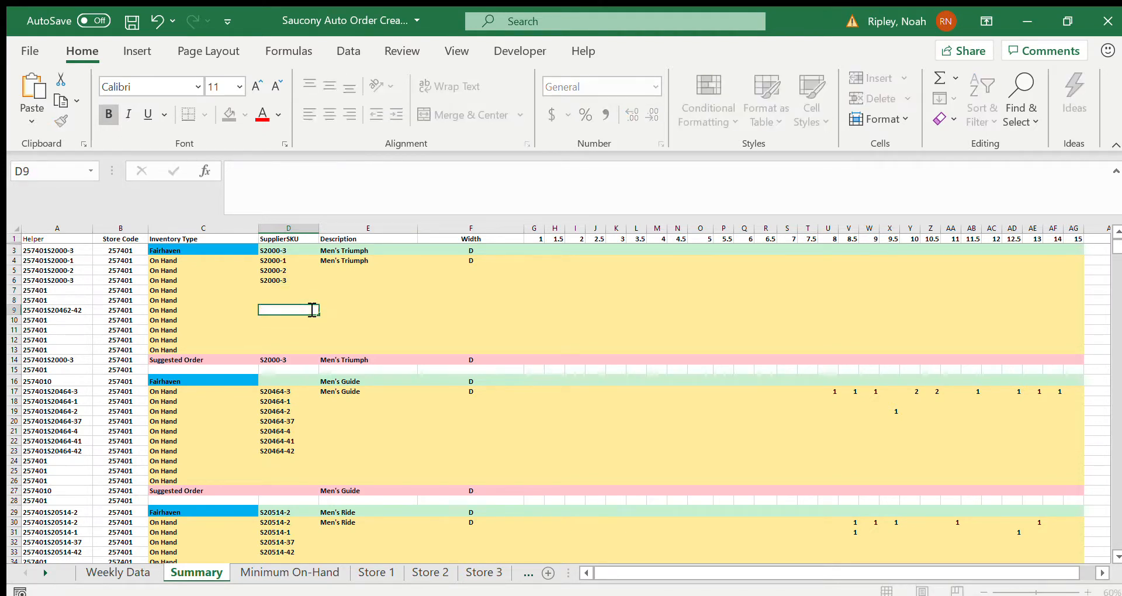
key(Return)
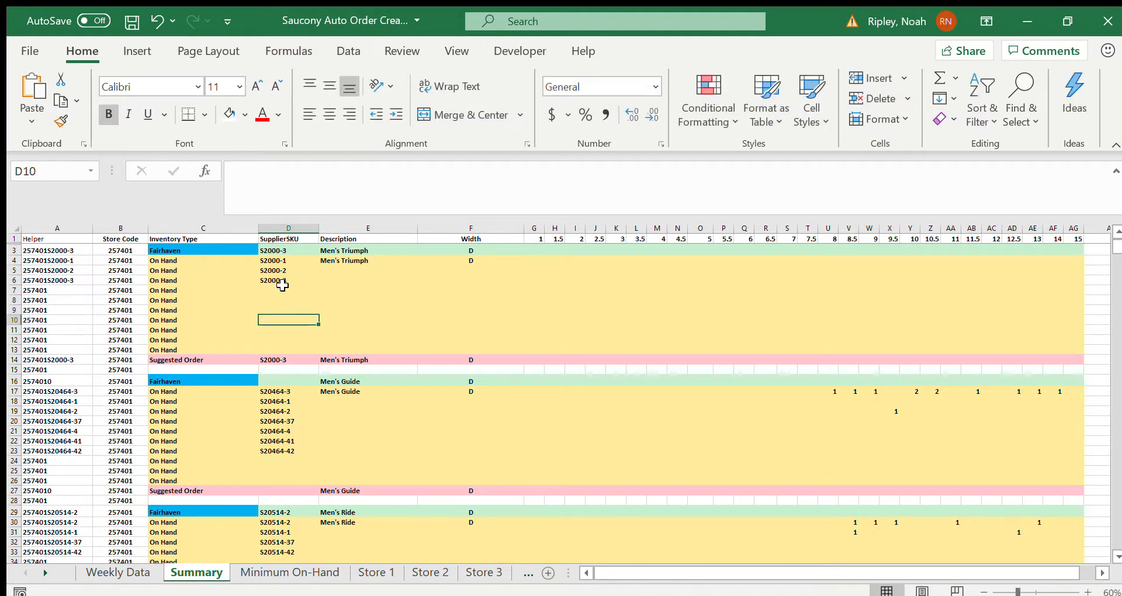
Step: Enter S2000-44 as the fourth on-hand supplier SKU in Fairhaven's Men's Triumph block
click(286, 291)
text(S2000)
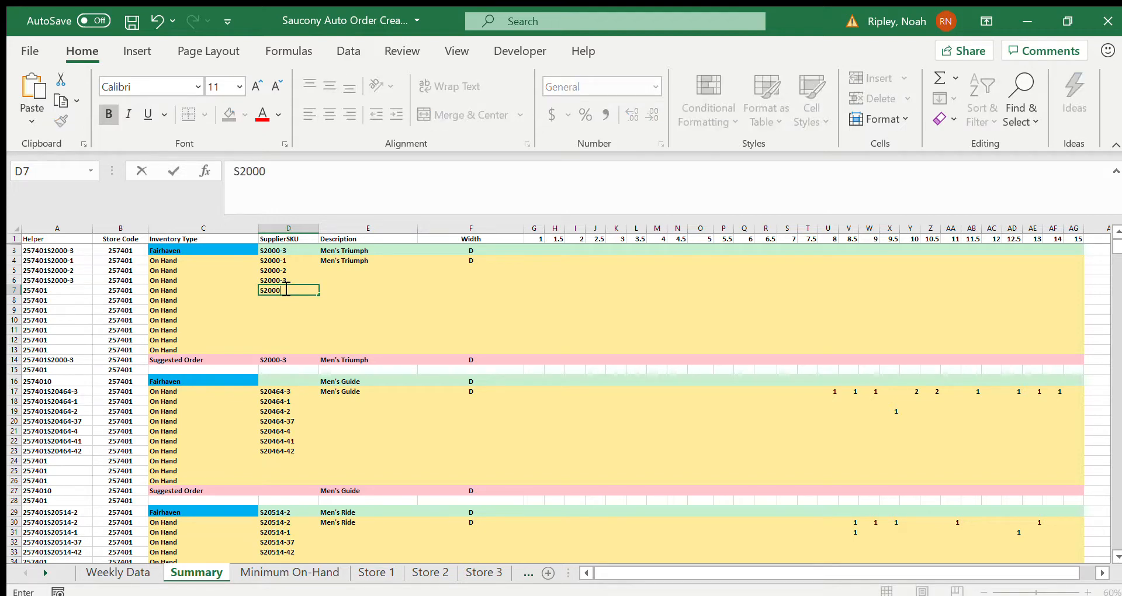
text(-44)
key(Return)
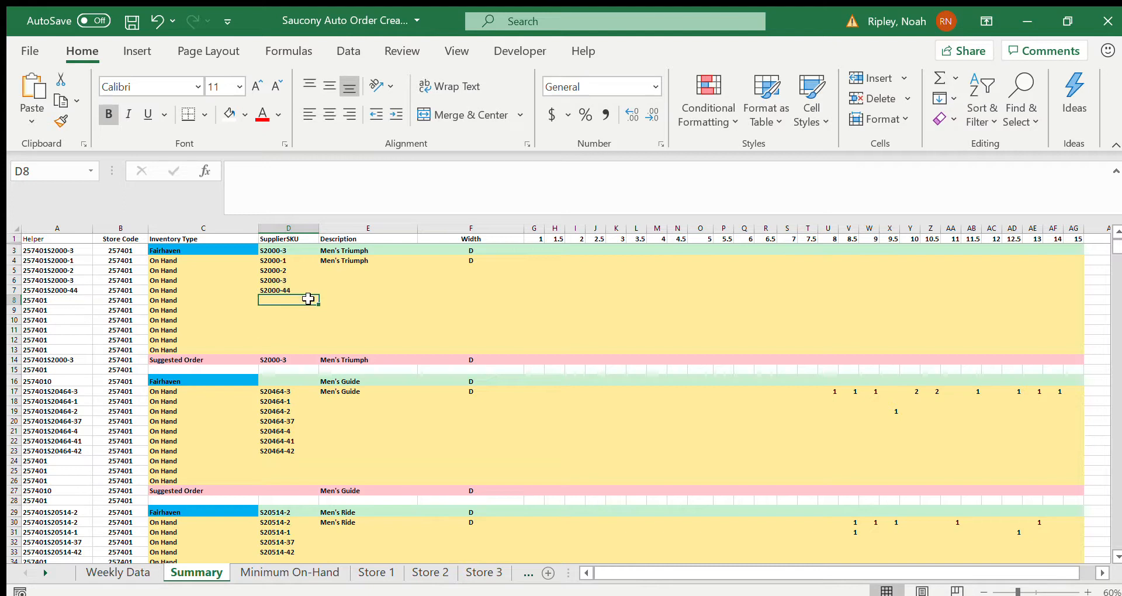
click(273, 291)
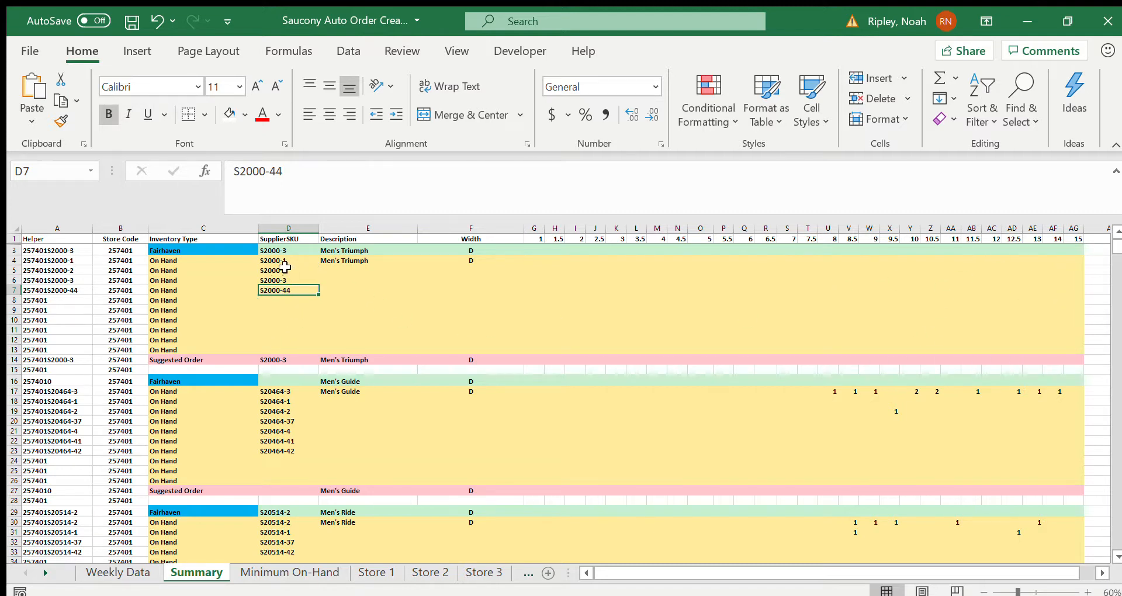
Step: Compare the preferred SKUs on the Minimum On-Hand sheet with the supplier SKUs on the Summary sheet
click(268, 573)
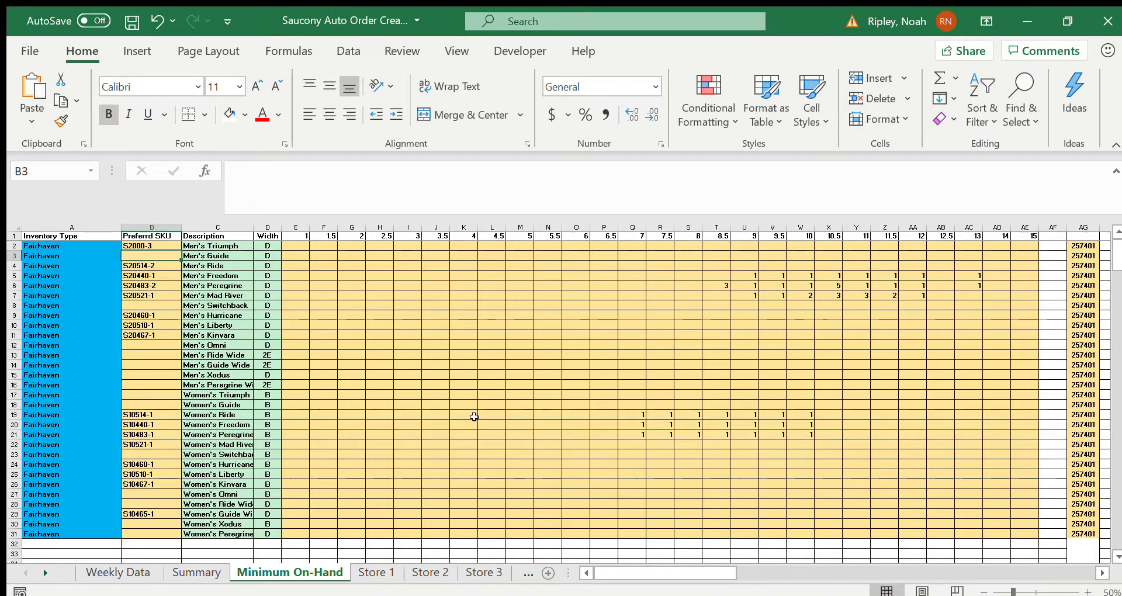
click(187, 573)
click(246, 576)
Step: Review the product blocks for Fairhaven, Spokane - Valley and Lake Oswego on the Summary sheet, and view the Store 1 order grid
click(193, 573)
scroll(361, 501, down, 20)
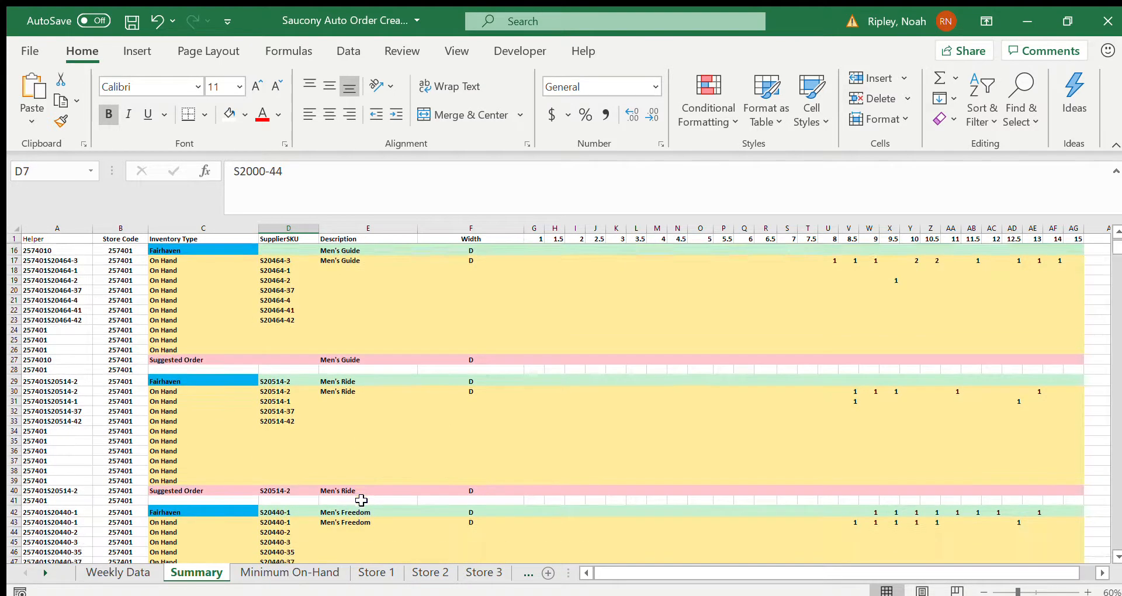
scroll(387, 462, down, 20)
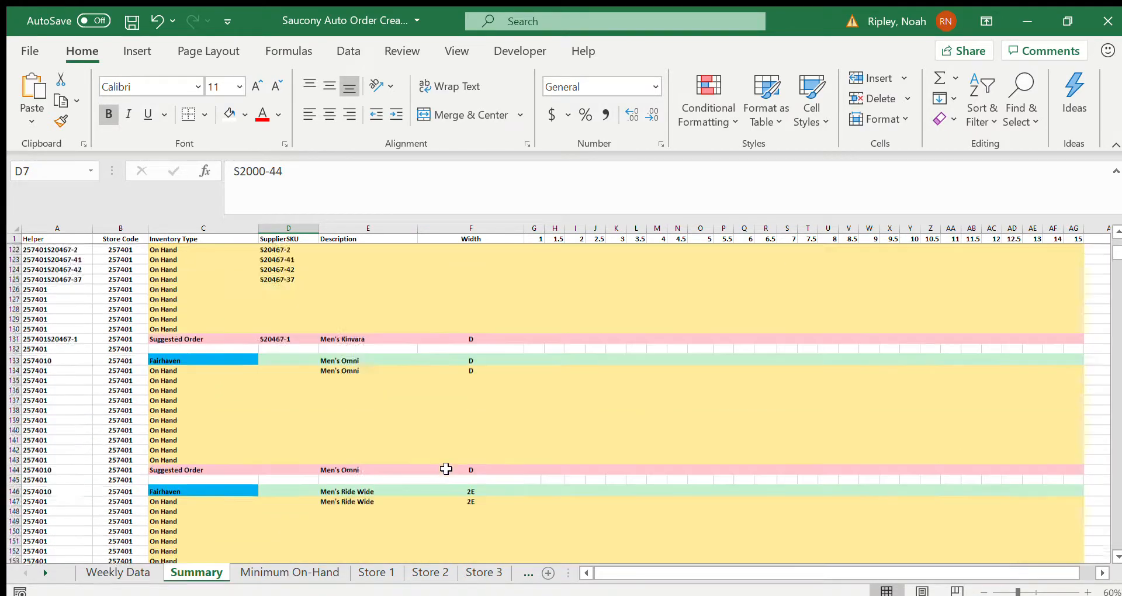
scroll(446, 469, down, 20)
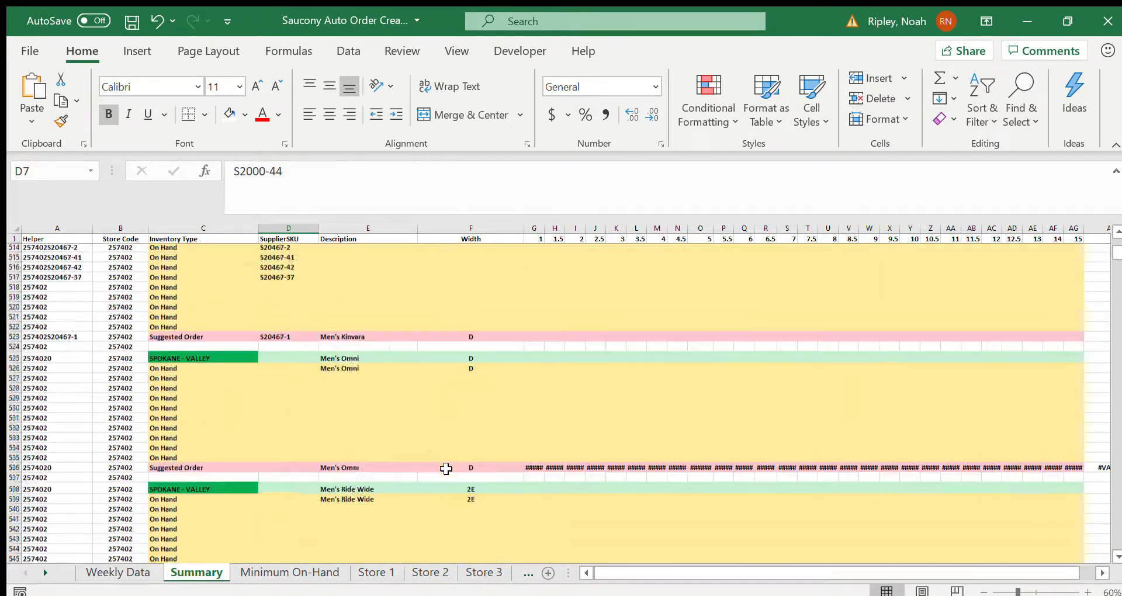
scroll(446, 469, down, 20)
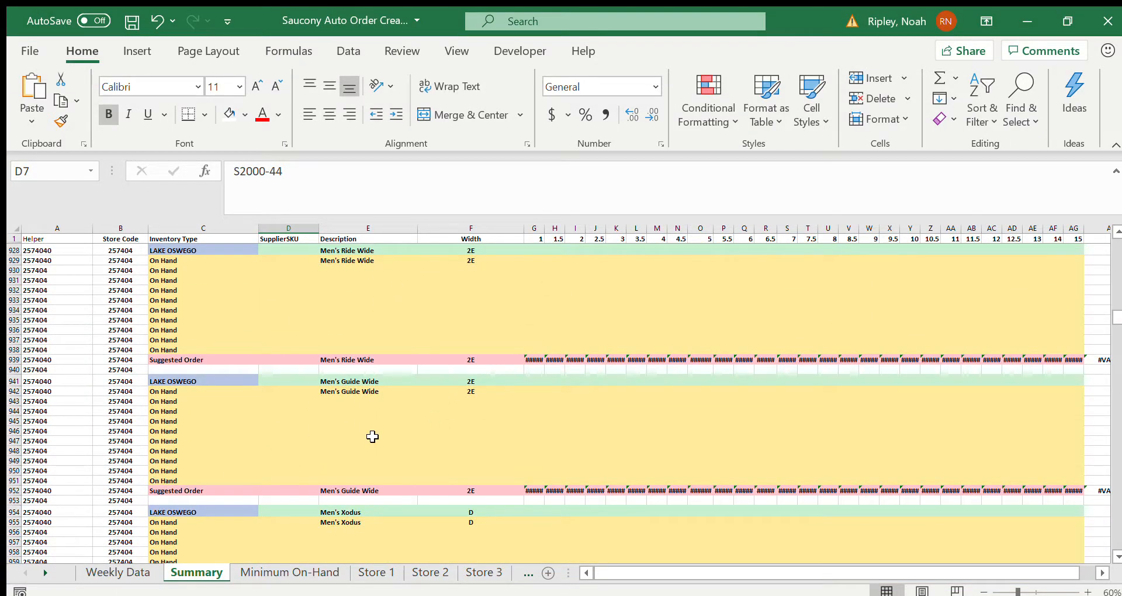
scroll(447, 459, up, 20)
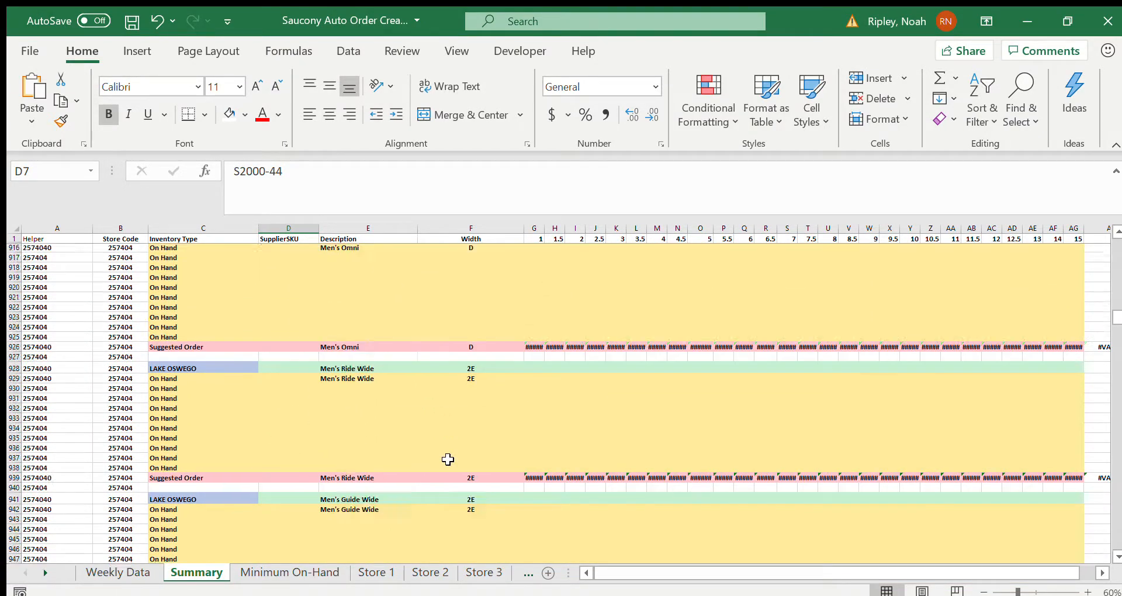
scroll(448, 459, up, 20)
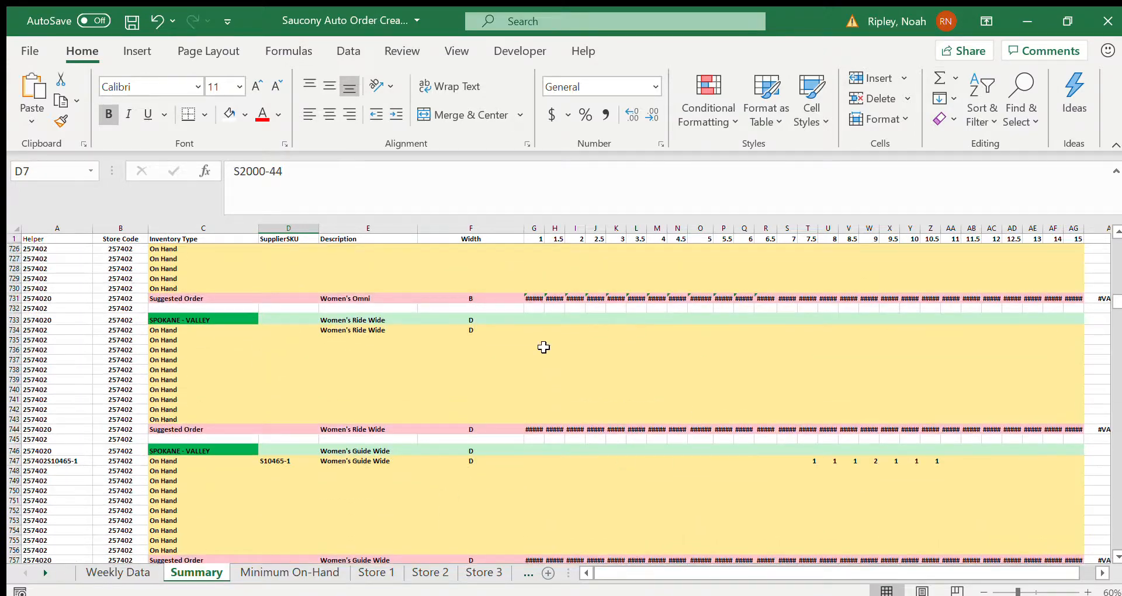
scroll(552, 374, up, 20)
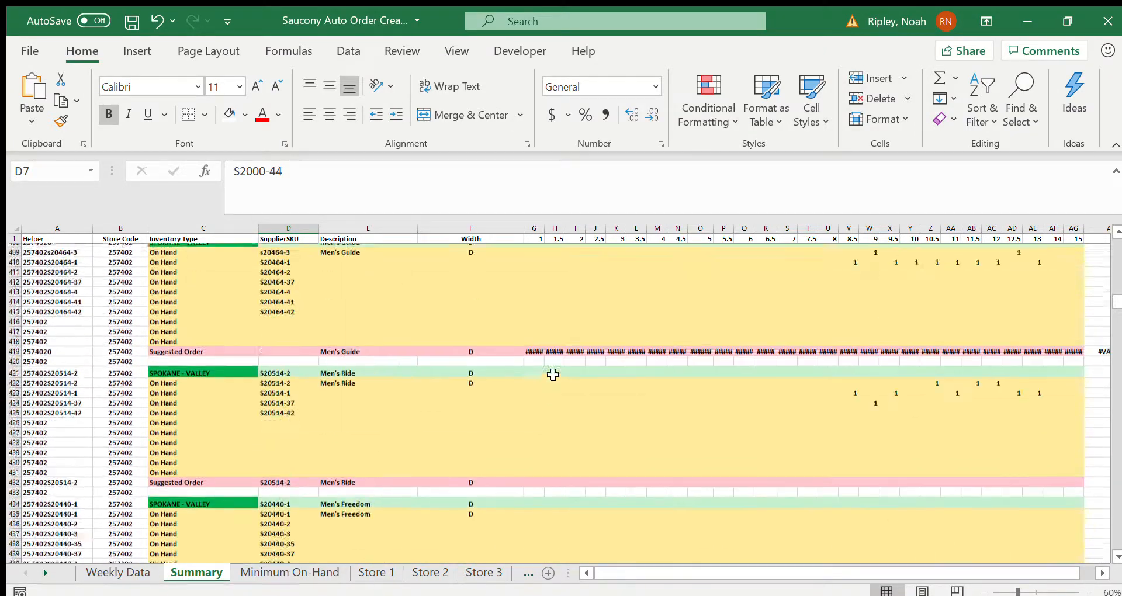
scroll(553, 375, up, 20)
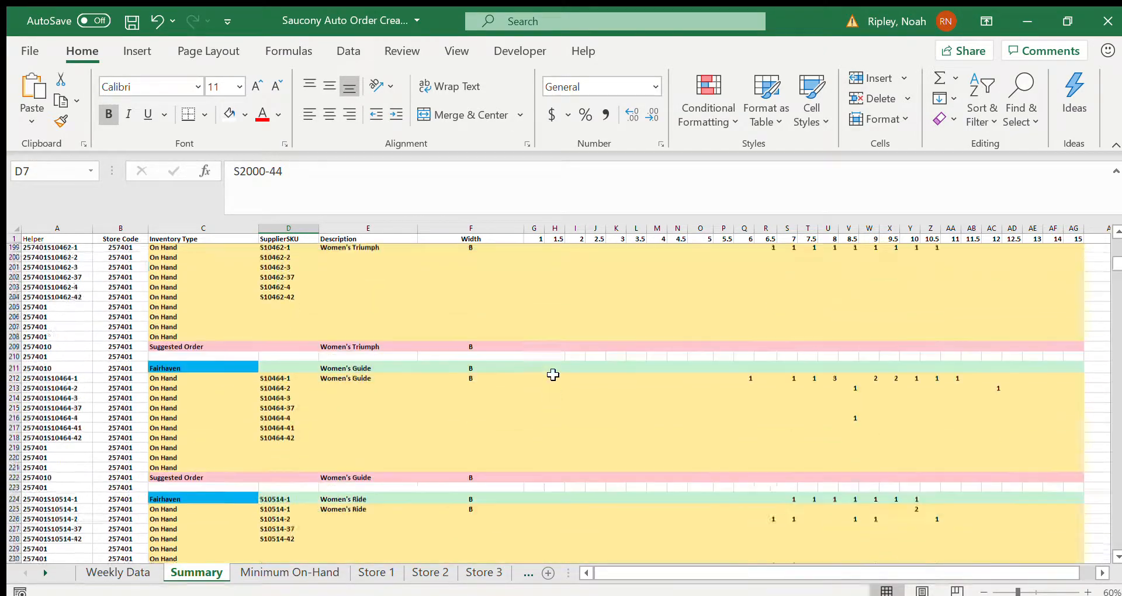
scroll(552, 375, up, 20)
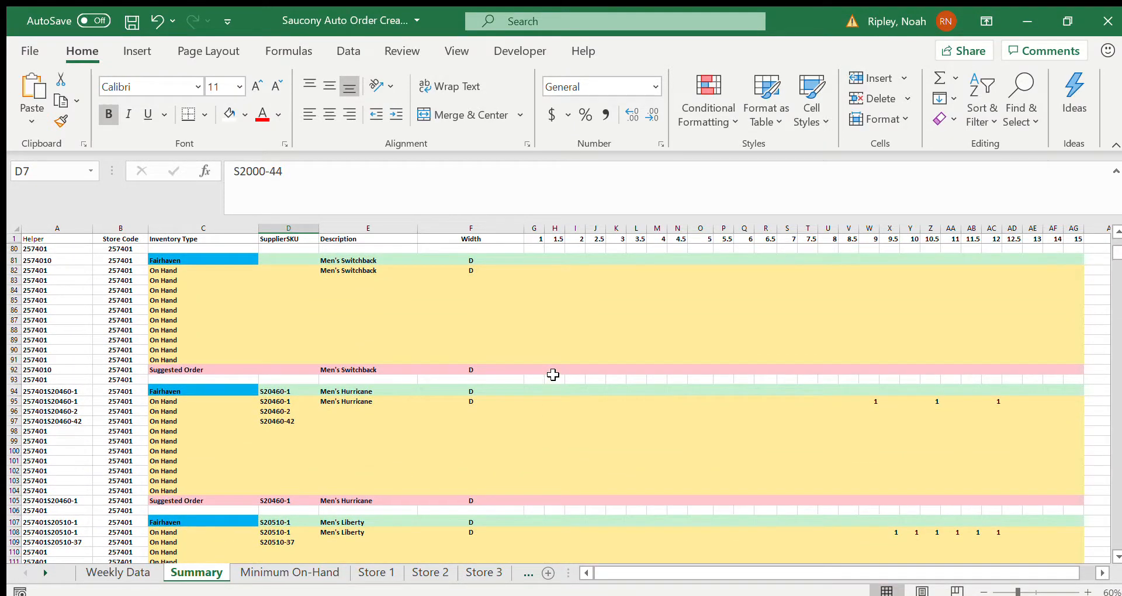
click(374, 572)
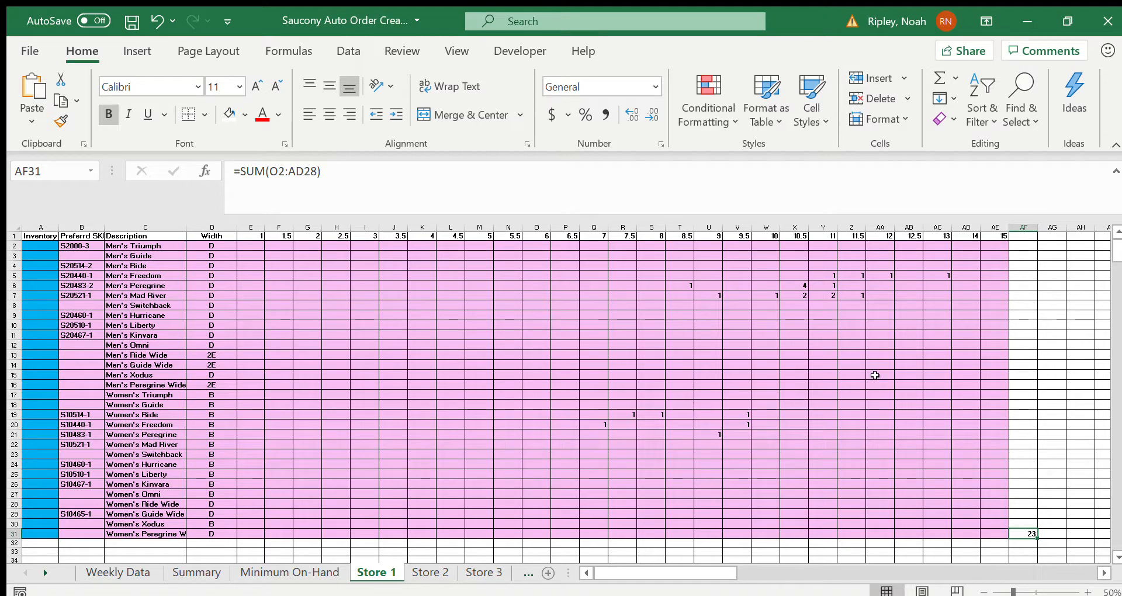